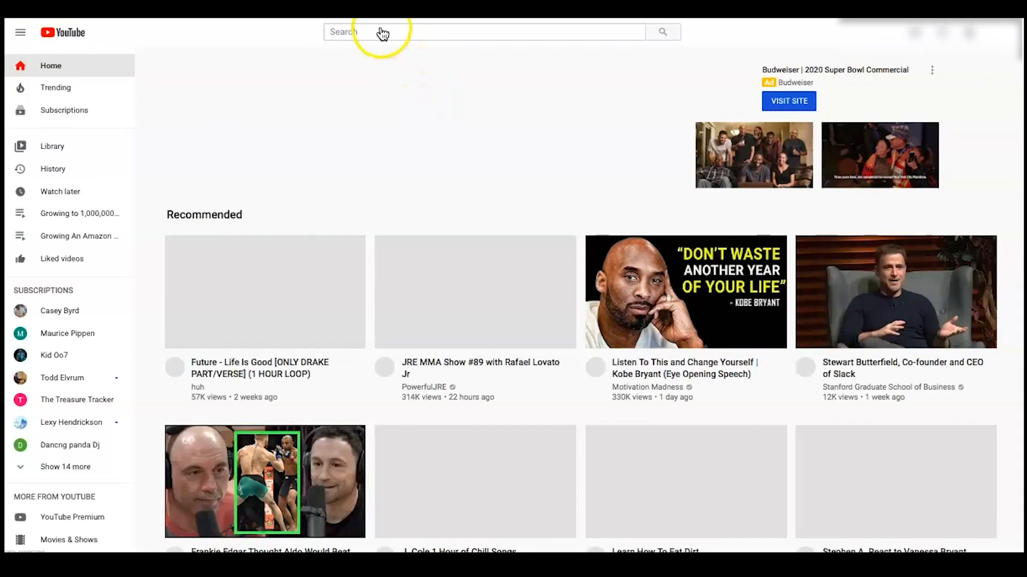
Search YouTube for "tiktok algorithm".
left_click(382, 33)
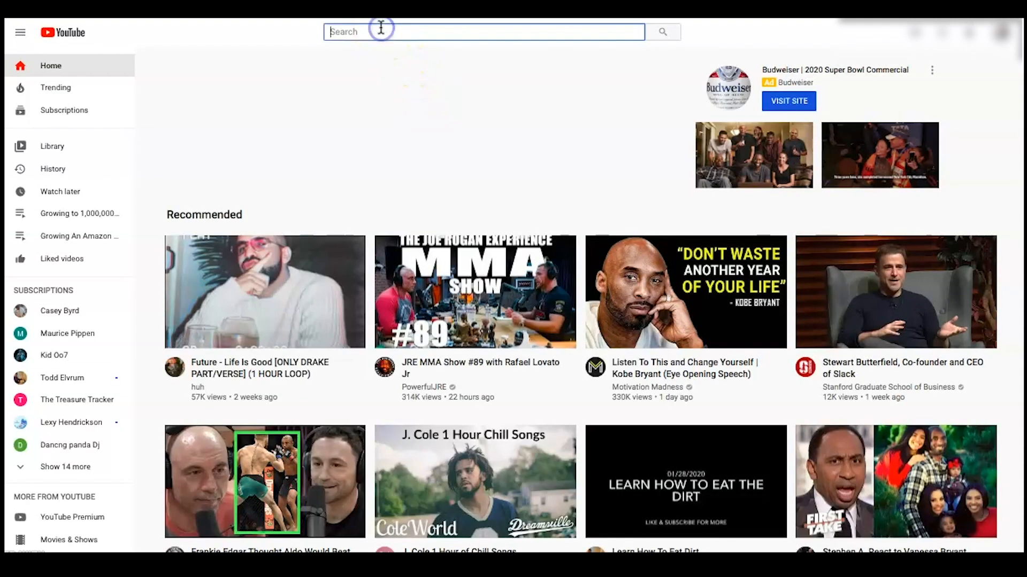
type("tiktok alogirthm")
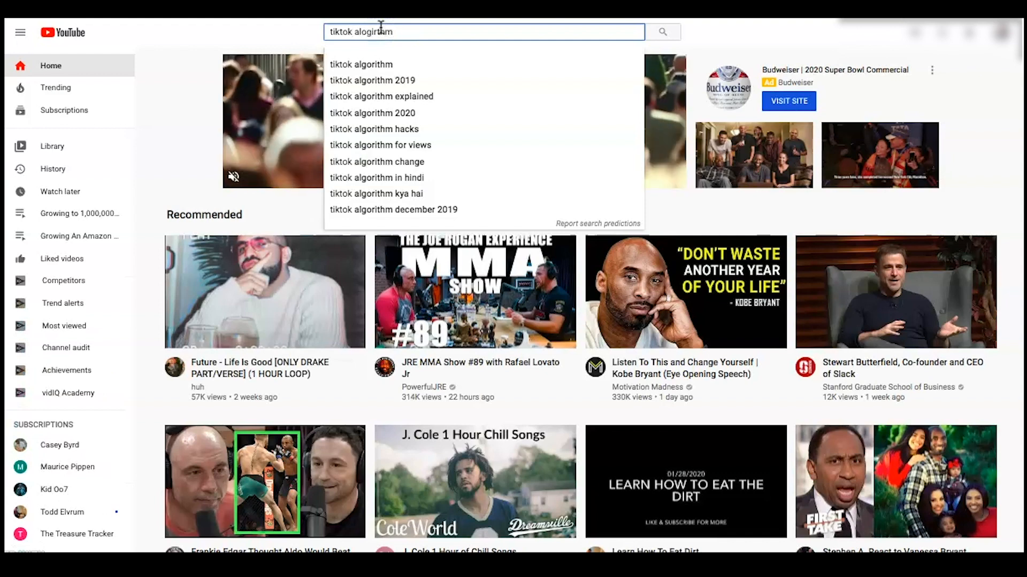
triple_click(378, 29)
left_click(419, 65)
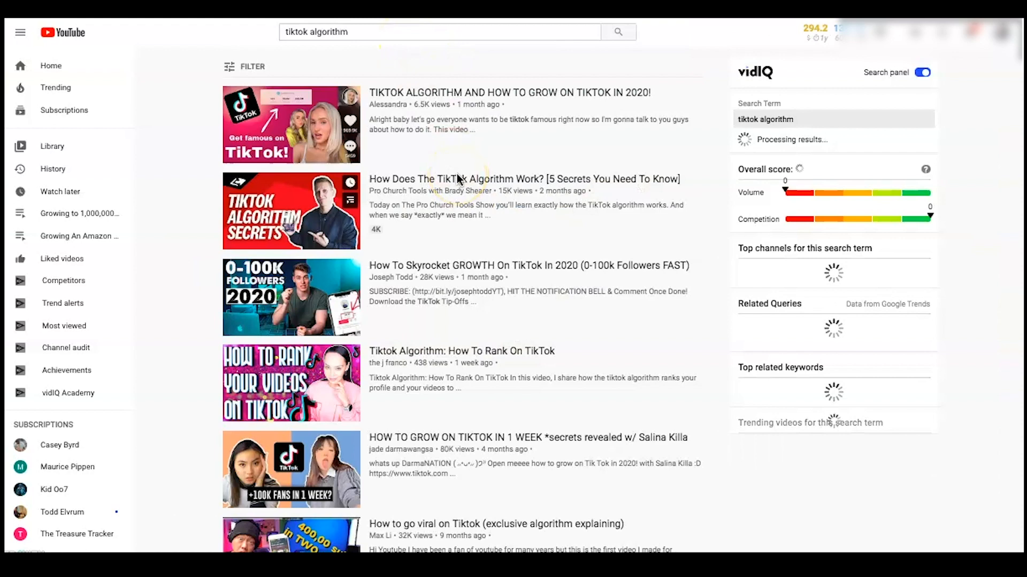
Narrow the video search to "tiktok algorithm 2020".
left_click(401, 31)
type("2020")
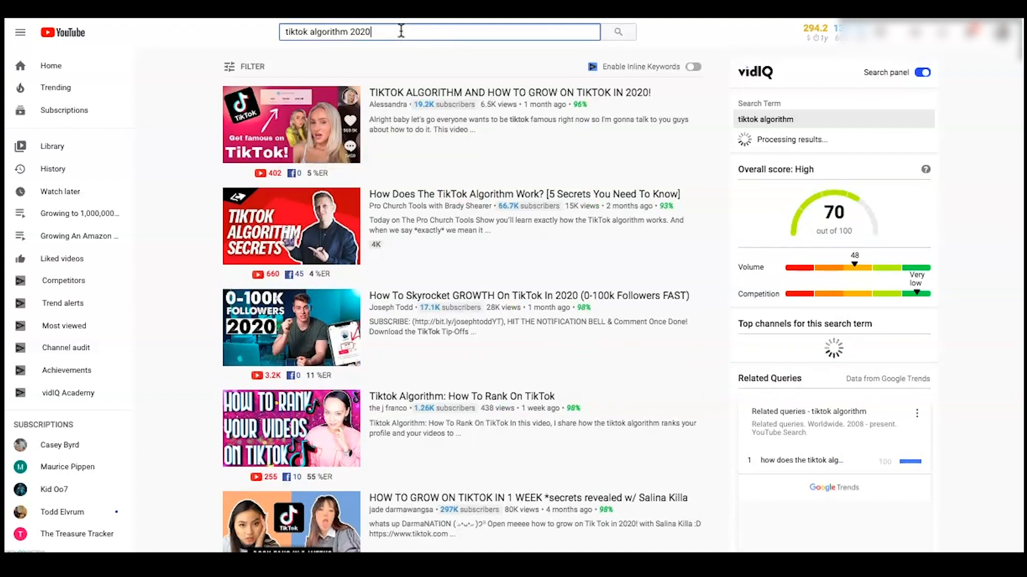
key("Return")
Search YouTube for "amazon fba" and look through the results for promoted videos.
triple_click(421, 30)
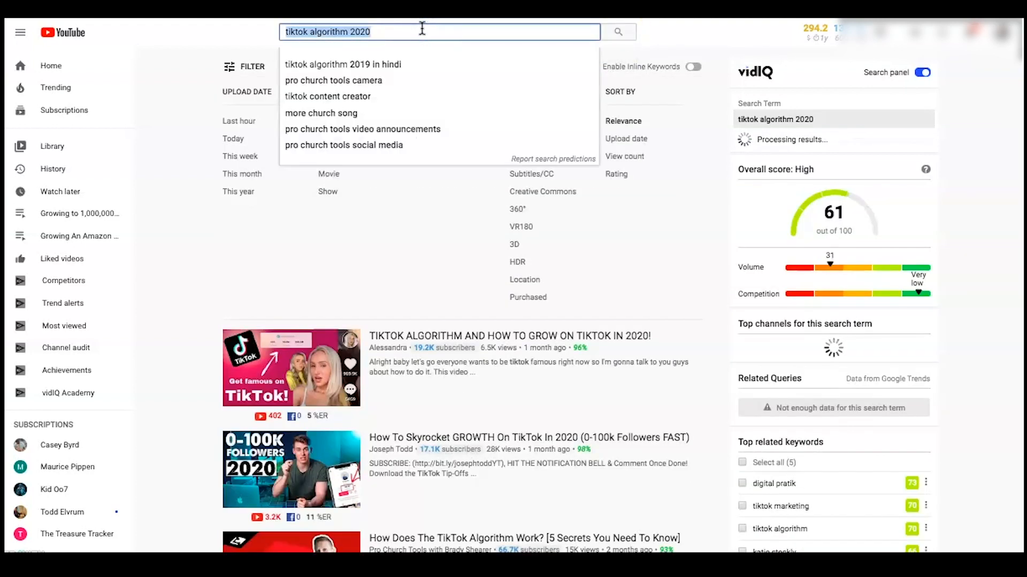
type("amazon fba")
key("Return")
left_click(371, 232)
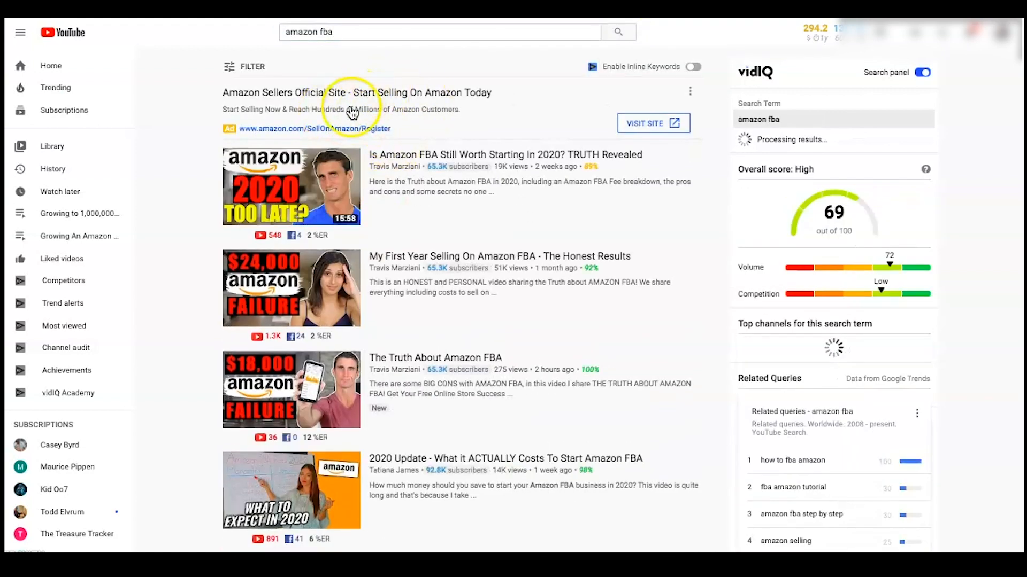
scroll(419, 447, "down", 9)
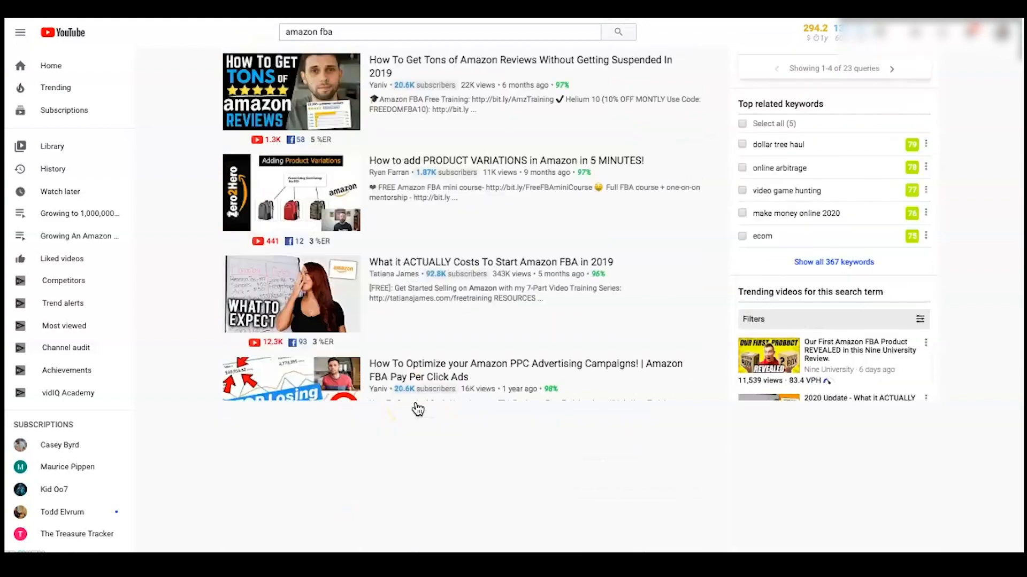
scroll(418, 409, "down", 3)
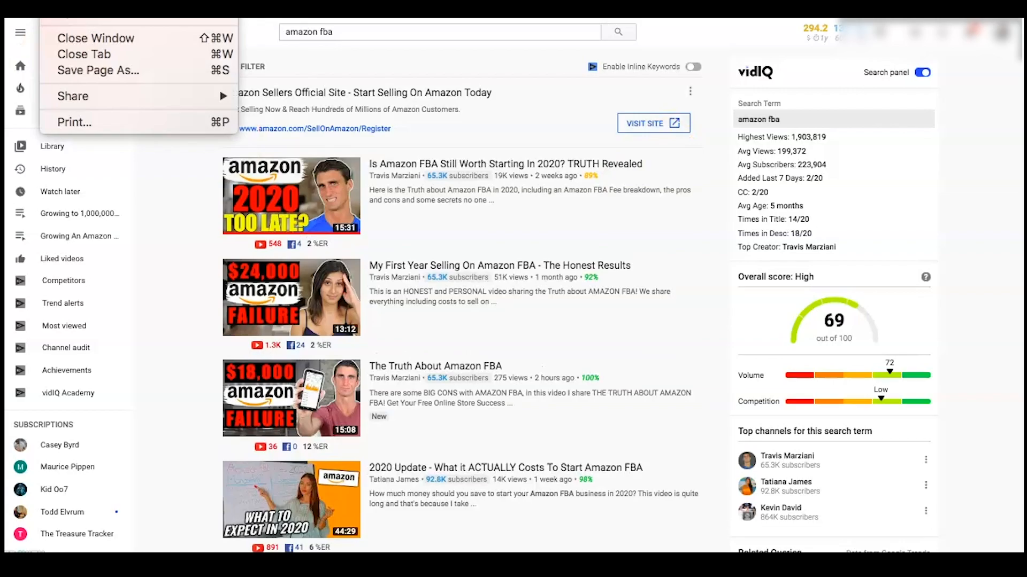
Load YouTube in a new incognito window and search for "amazon fba" there.
key("super+shift+n")
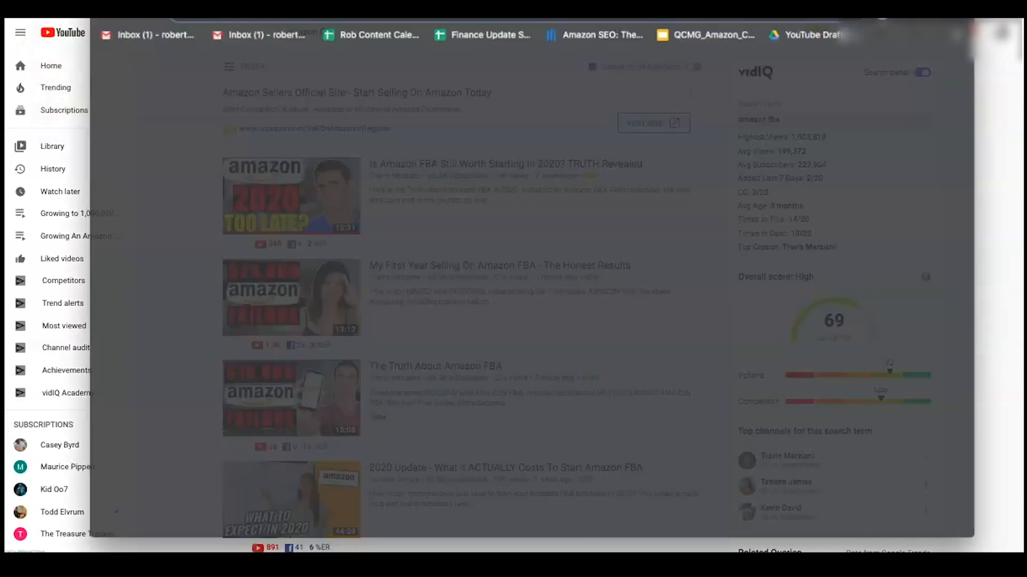
type("you")
key("Return")
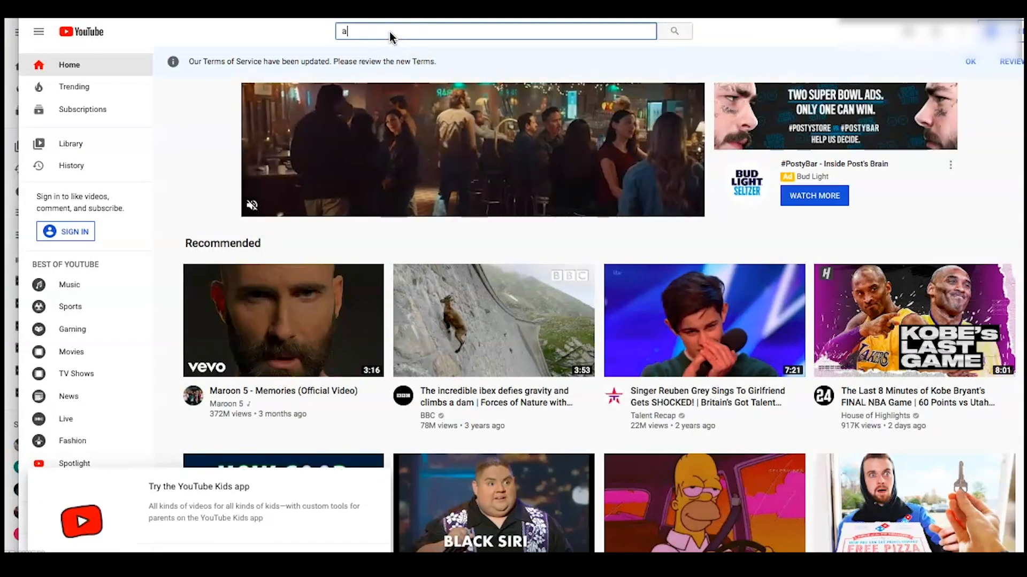
type("amazon fba")
key("Return")
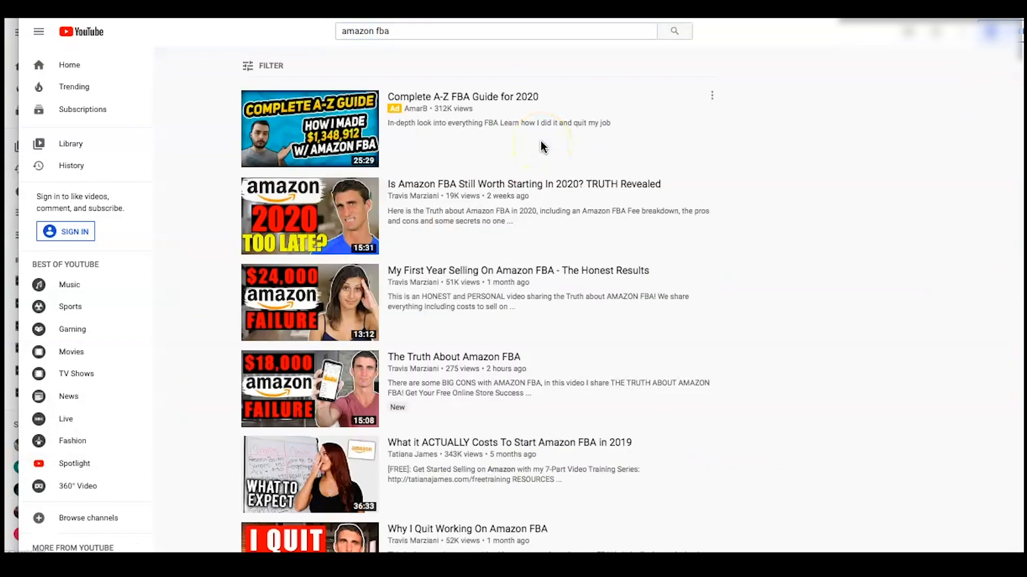
Open the promoted video "Complete A-Z FBA Guide for 2020" from the search results.
mouse_move(326, 141)
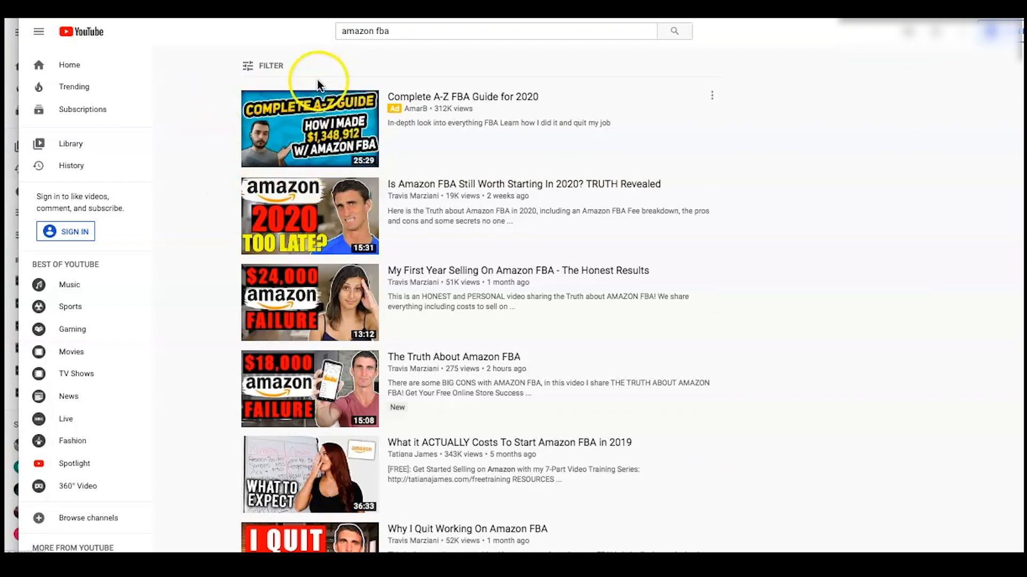
mouse_move(322, 97)
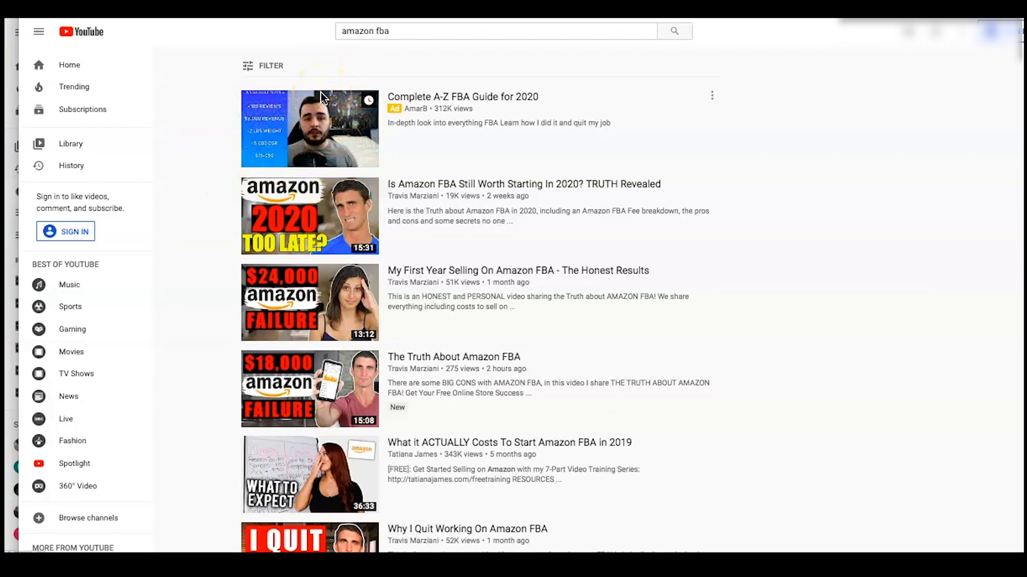
left_click(355, 145)
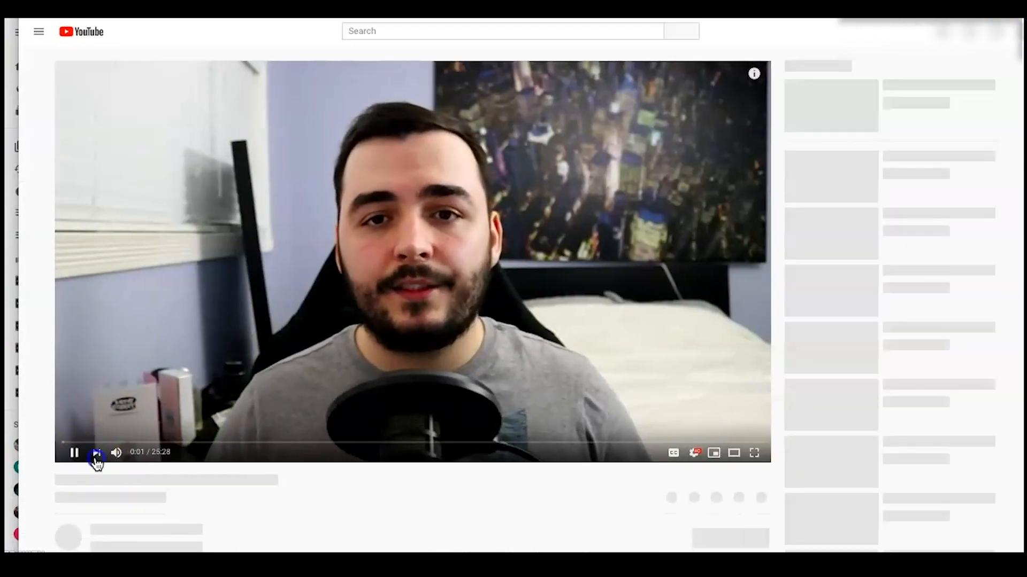
left_click(97, 453)
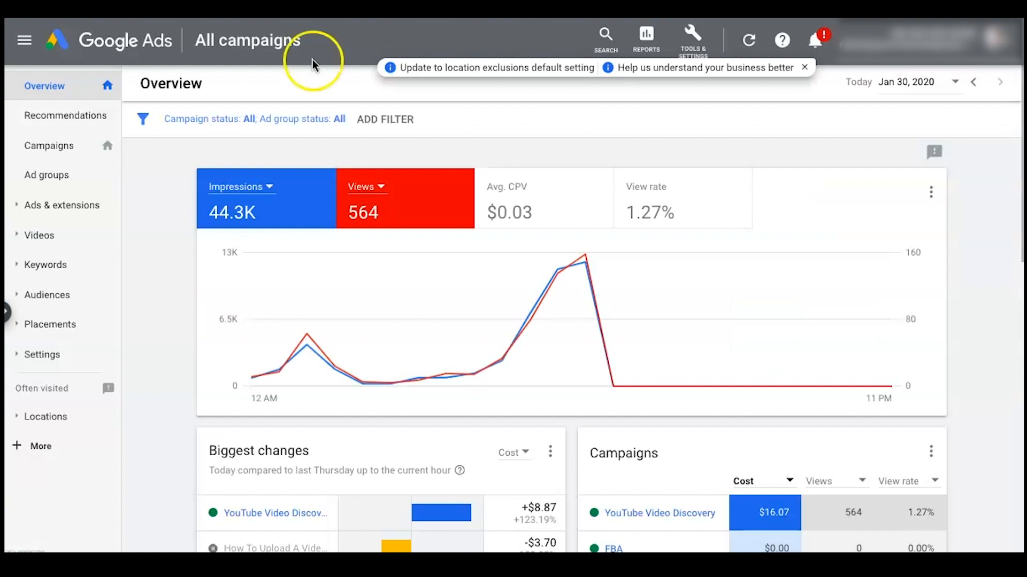
From the Google Ads campaigns list, start a new Video campaign with the Product and brand consideration goal.
left_click(63, 147)
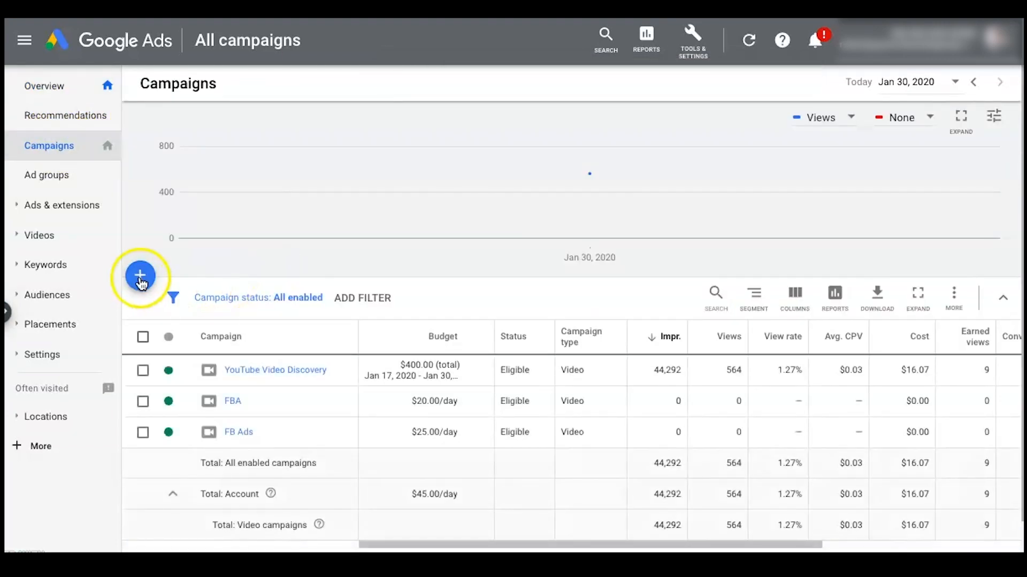
left_click(140, 277)
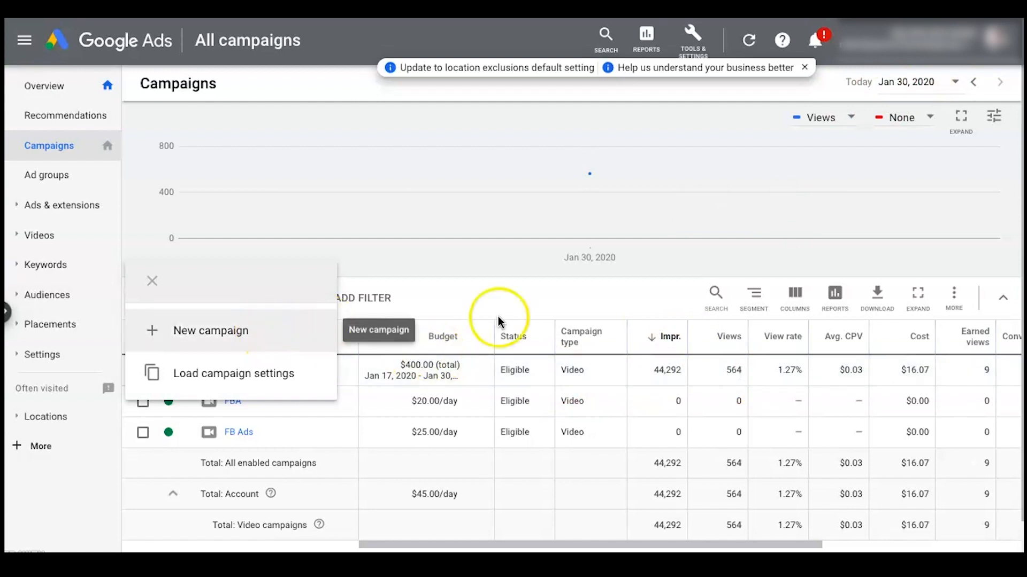
scroll(851, 381, "right", 3)
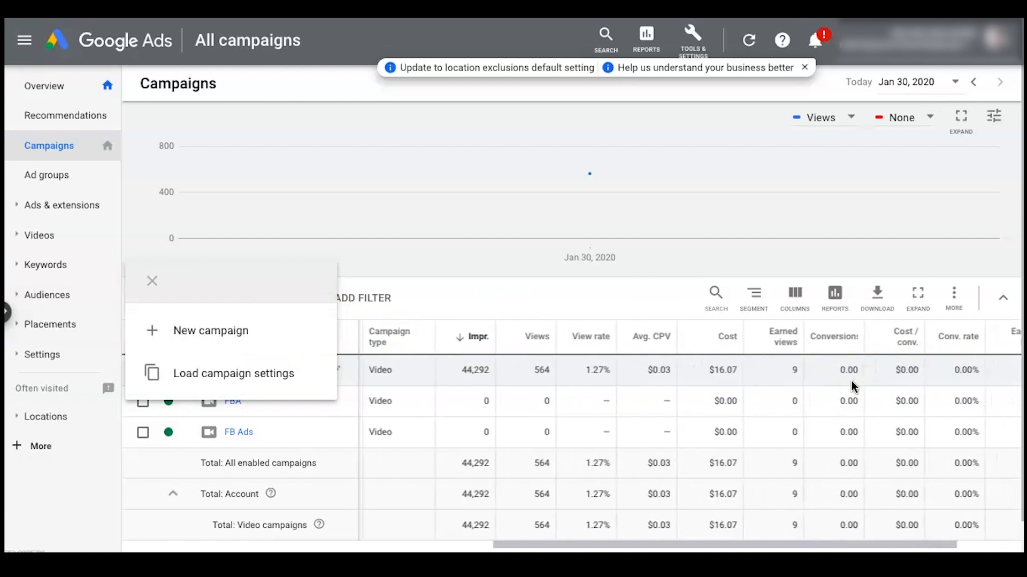
scroll(792, 377, "right", 2)
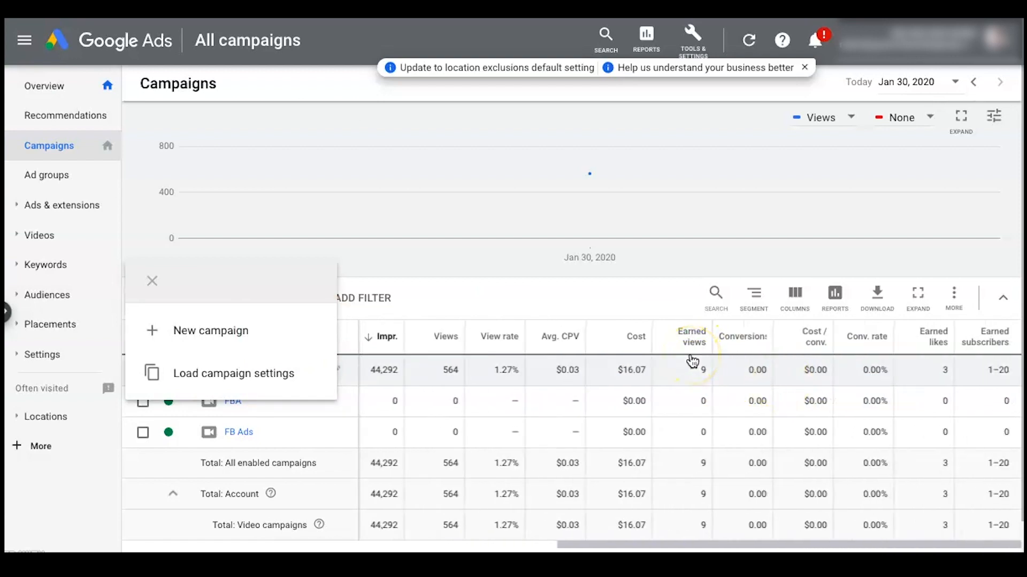
mouse_move(929, 348)
left_click(213, 330)
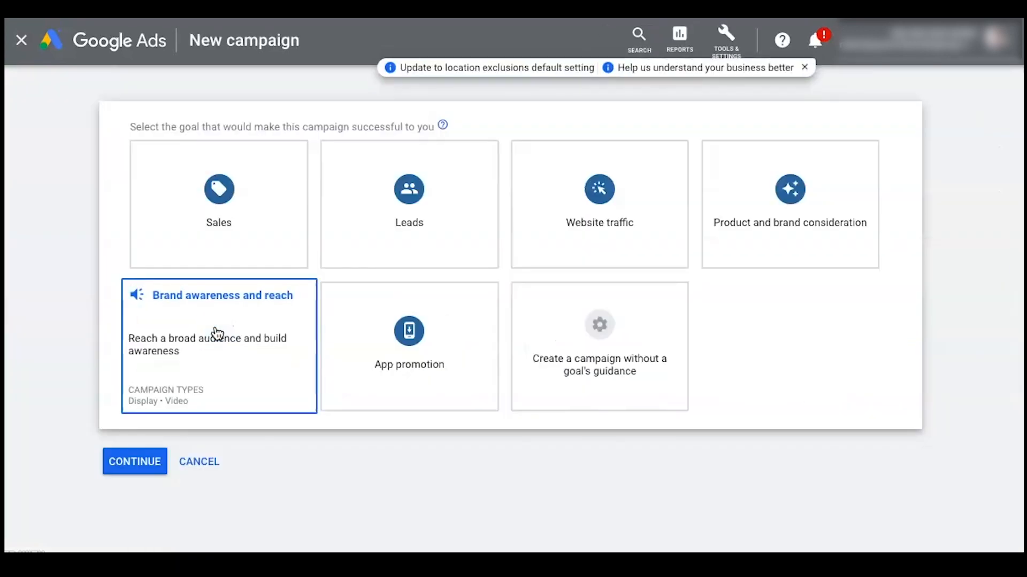
left_click(779, 229)
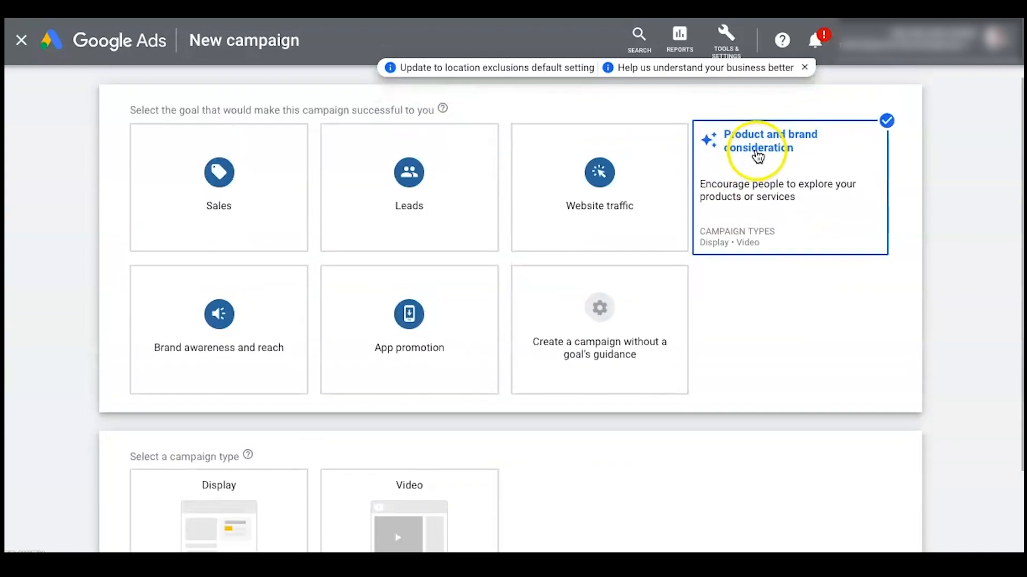
left_click(428, 400)
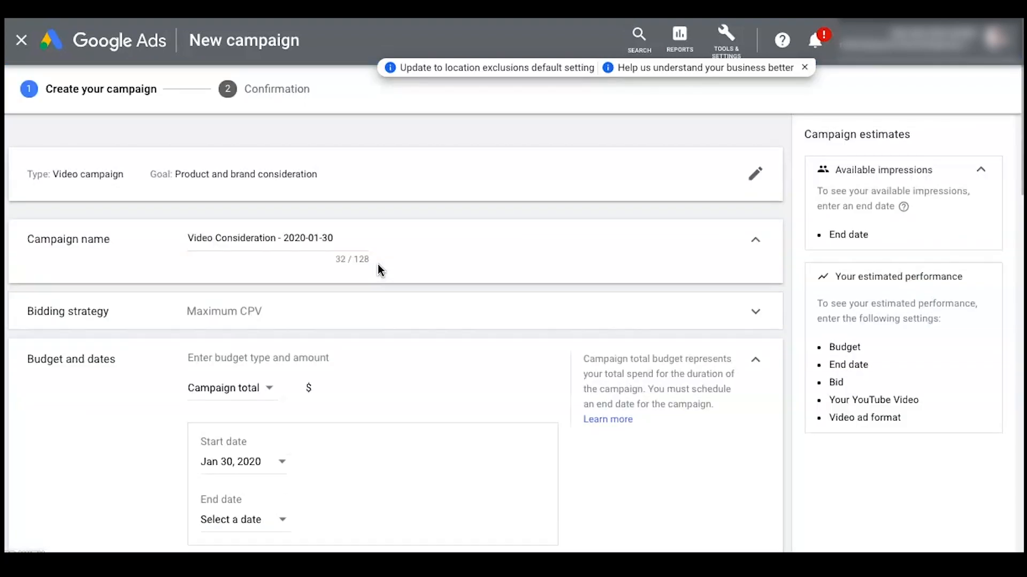
Name the campaign "Test" and give it a daily budget of $20.00.
triple_click(252, 239)
type("Test")
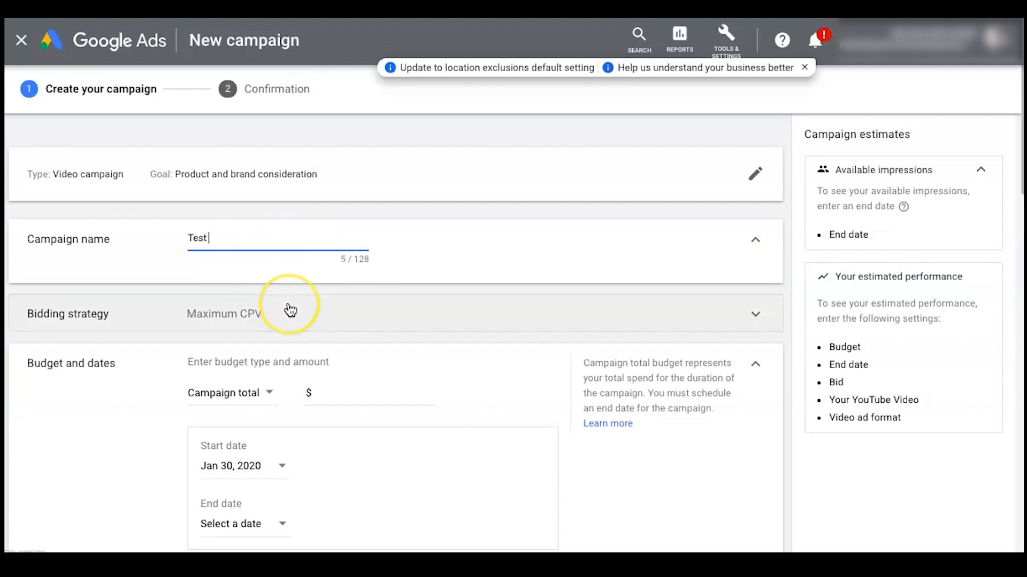
scroll(289, 308, "down", 1)
scroll(277, 425, "down", 1)
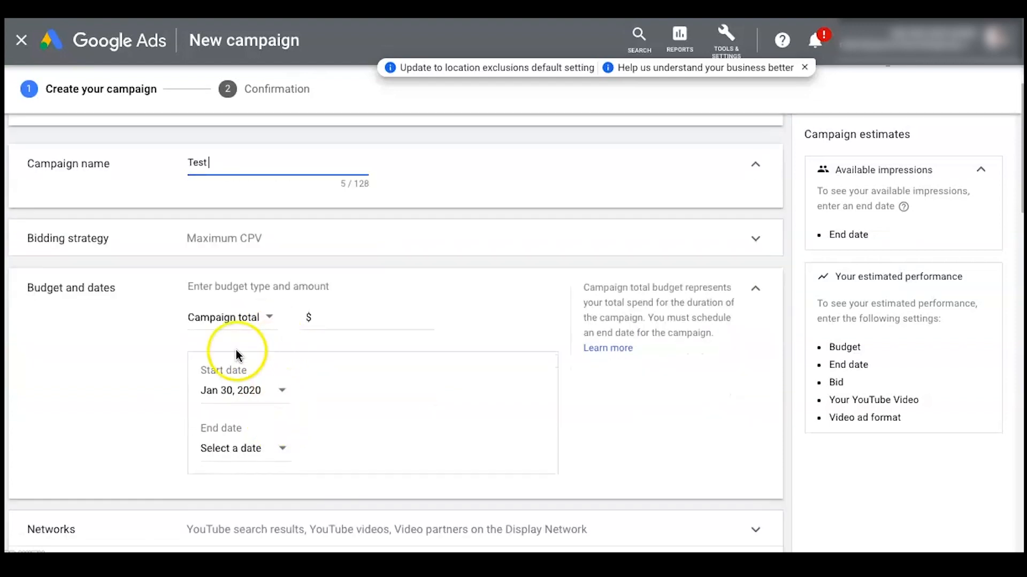
left_click(270, 319)
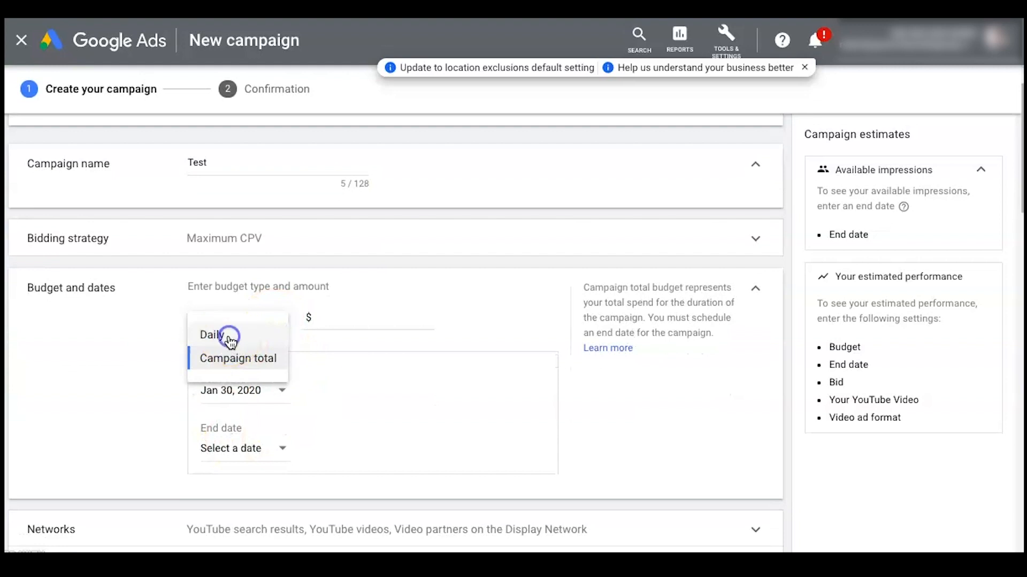
left_click(229, 336)
left_click(380, 318)
left_click(385, 447)
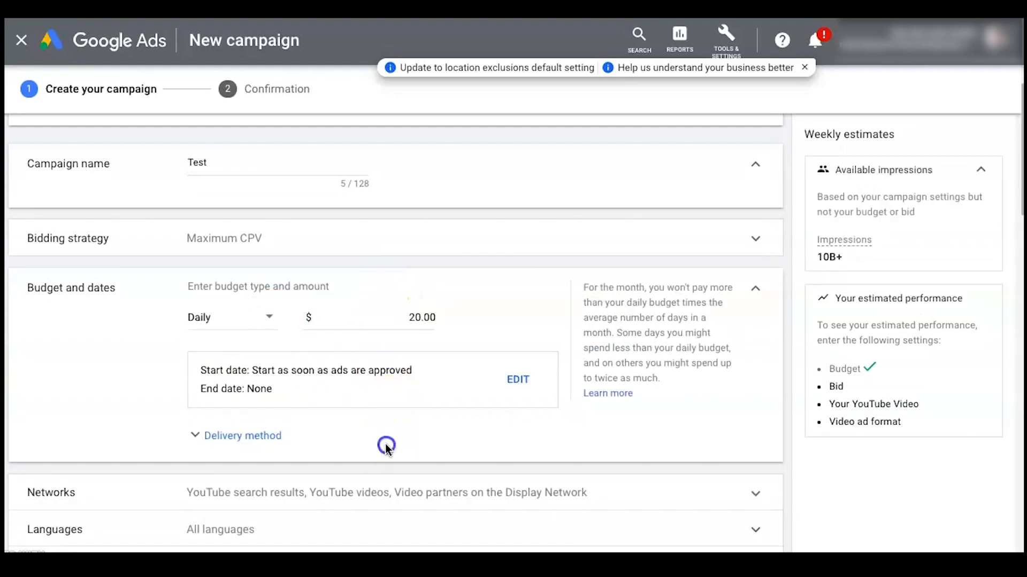
Exclude video partners on the Display Network from the campaign's networks.
scroll(282, 411, "down", 2)
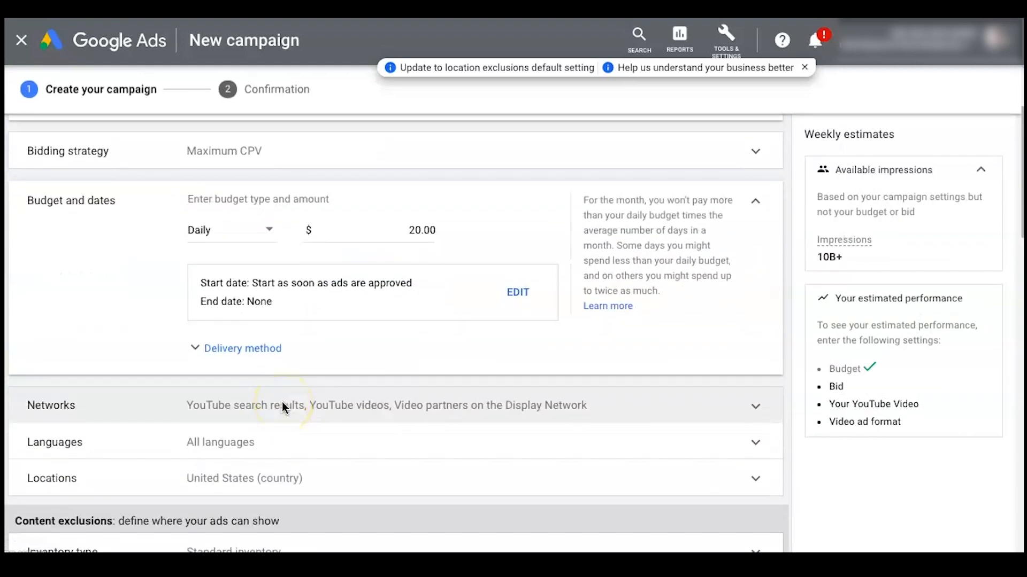
left_click(282, 406)
scroll(282, 407, "down", 2)
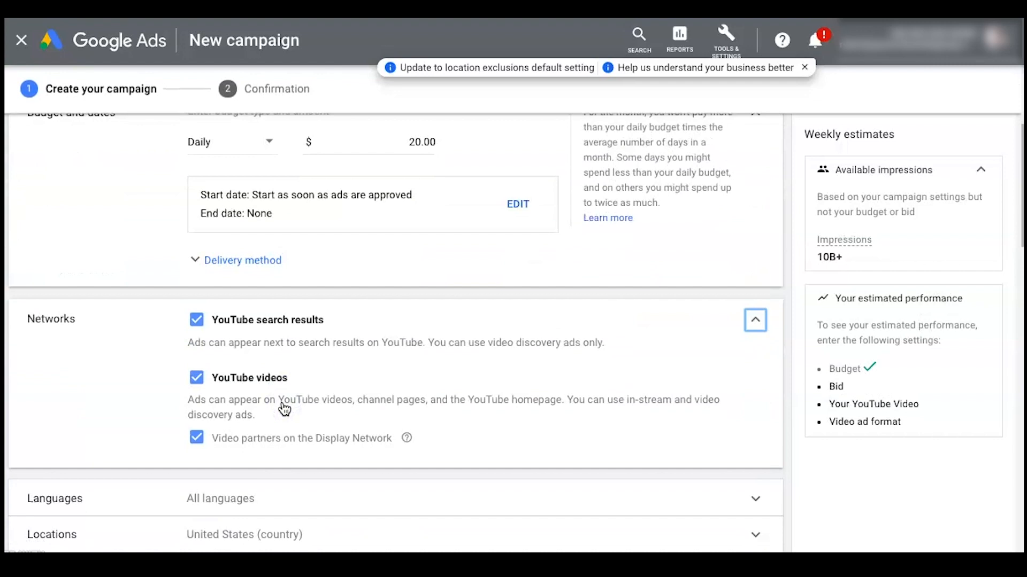
left_click(214, 438)
Name the campaign's ad group "Test".
scroll(277, 446, "down", 1)
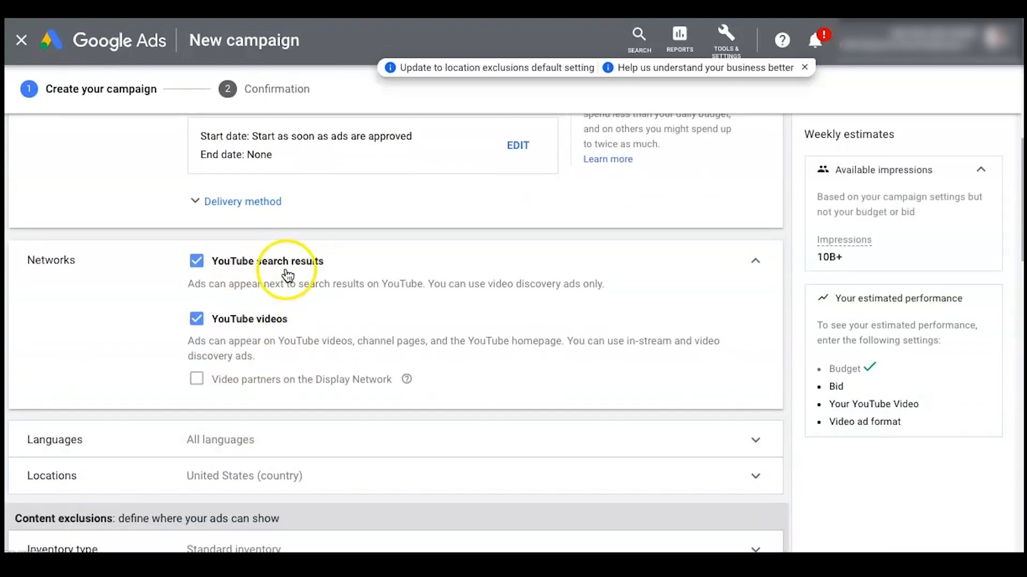
scroll(249, 331, "down", 3)
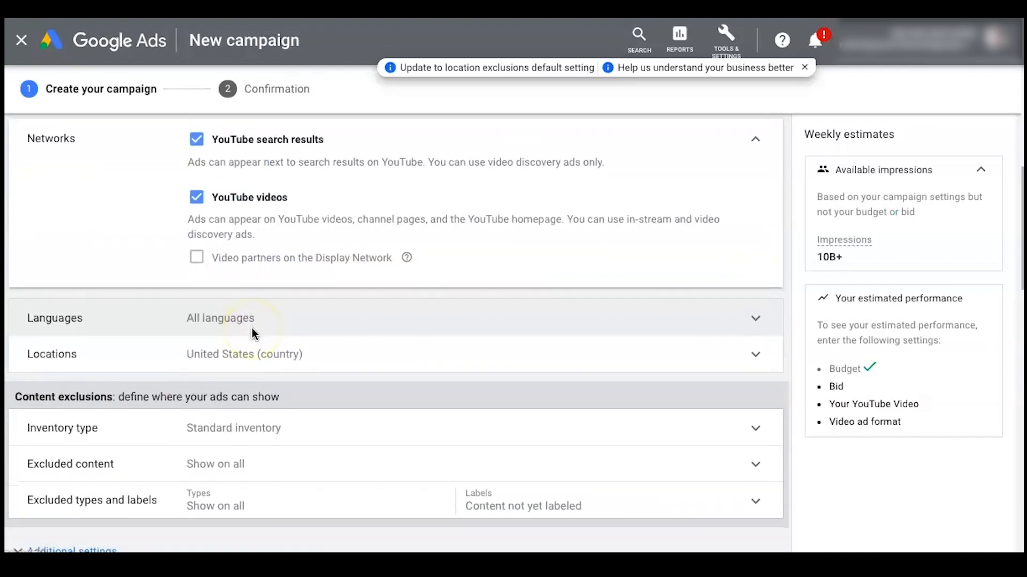
scroll(272, 382, "down", 4)
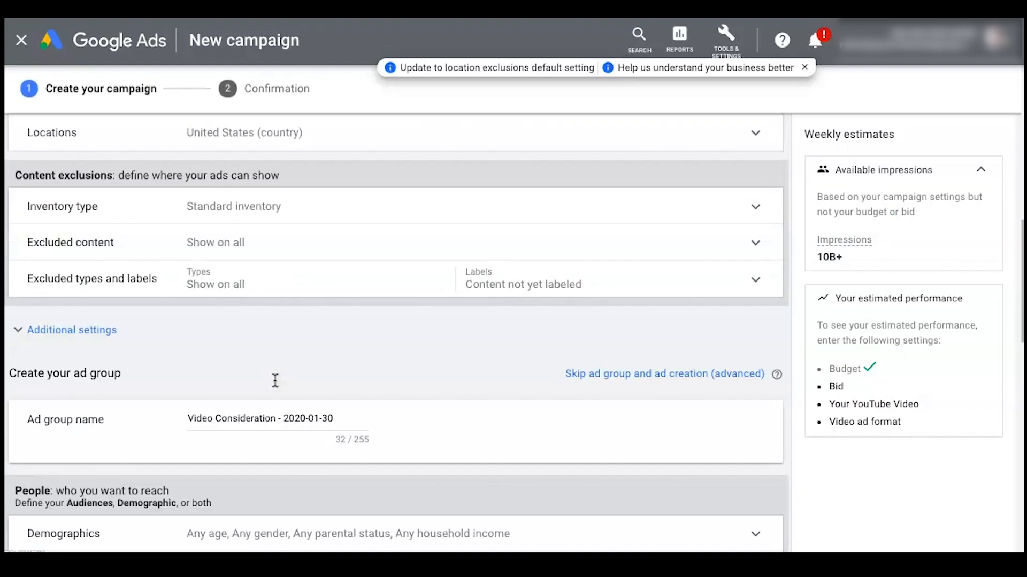
scroll(275, 381, "down", 1)
triple_click(264, 393)
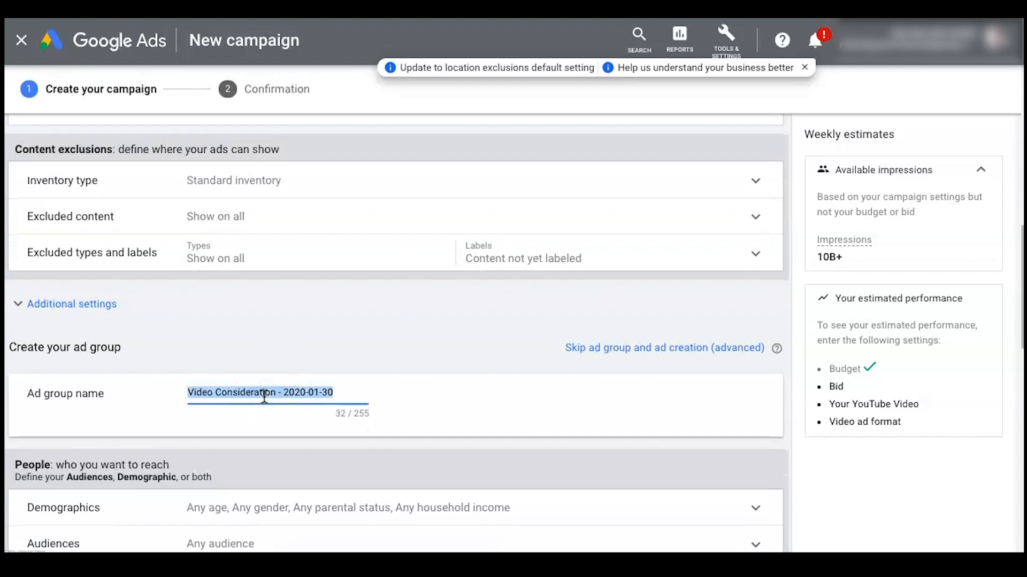
type("Test")
left_click(368, 434)
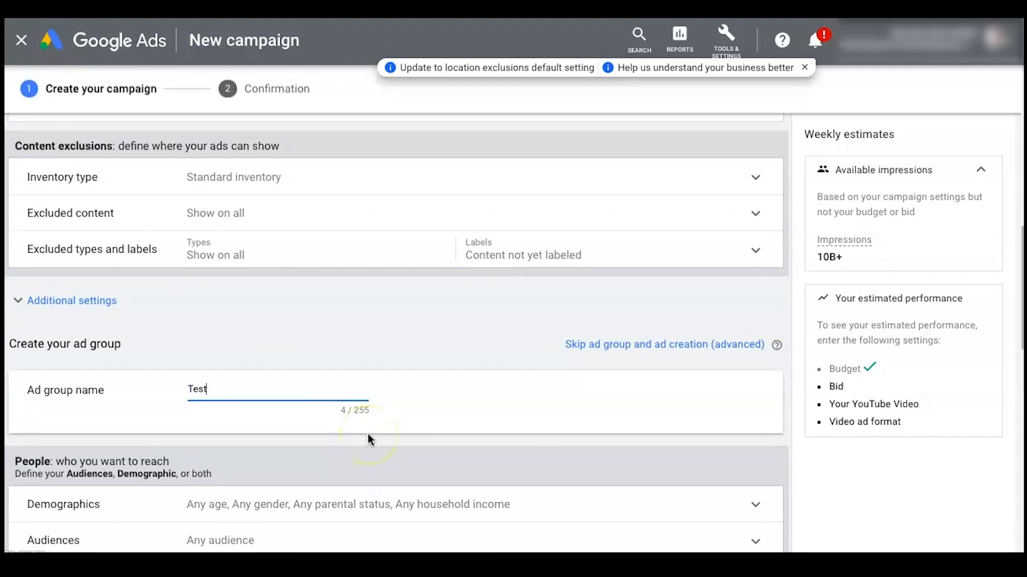
Try targeting the ad group at the life-event audiences Recently Started a Business and Starting a Business Soon.
scroll(368, 434, "down", 4)
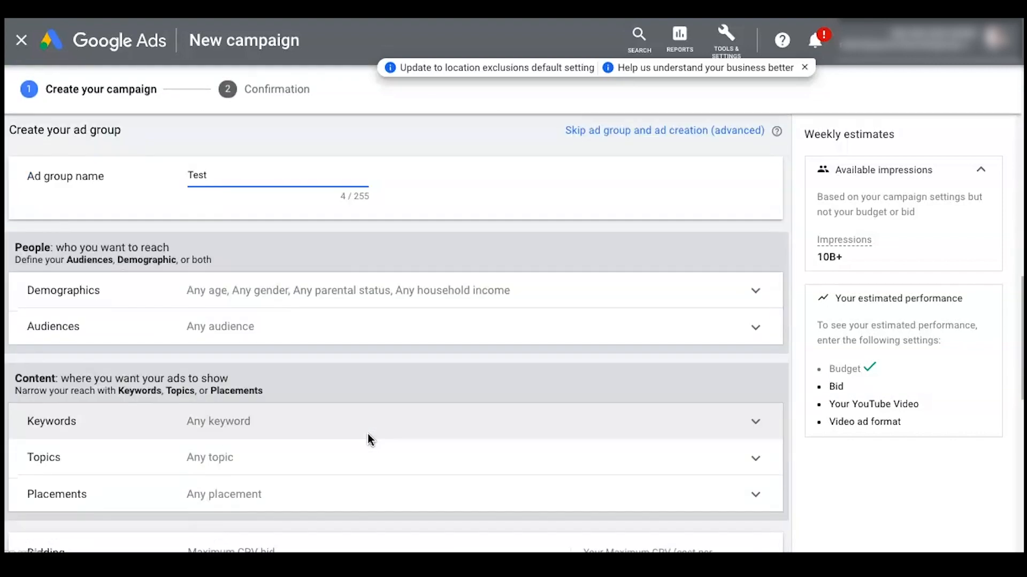
left_click(345, 433)
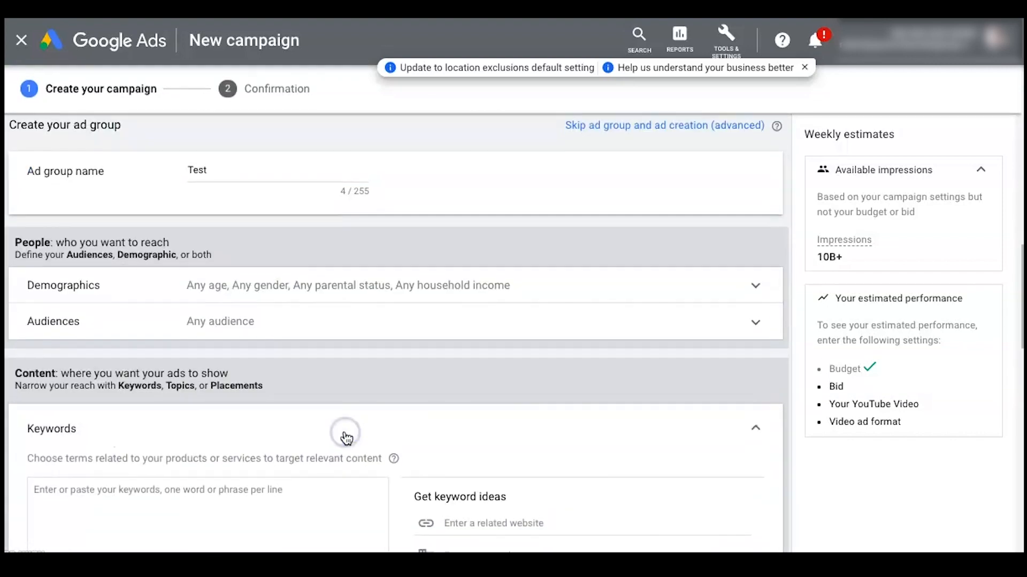
scroll(345, 433, "down", 1)
left_click(172, 421)
left_click(264, 258)
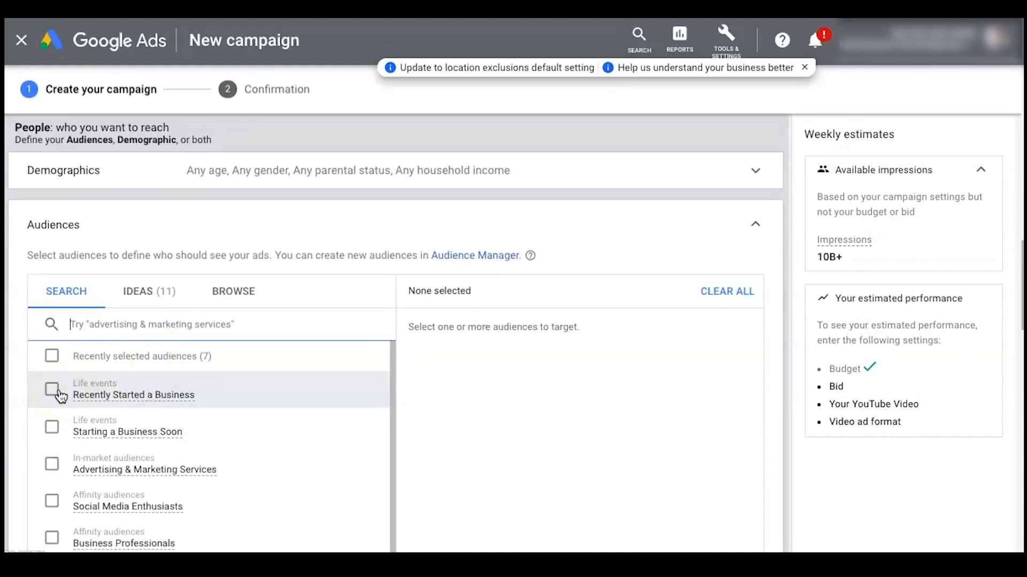
left_click(56, 394)
left_click(53, 431)
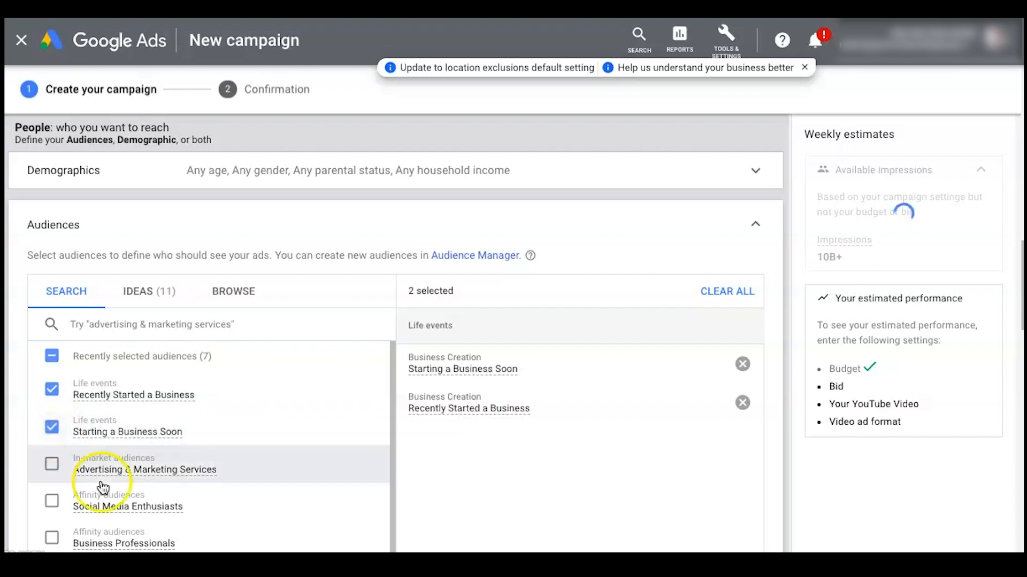
Search the audiences for "business" and clear all selected audiences from the ad group.
left_click(60, 324)
type("f")
key("BackSpace")
type("business")
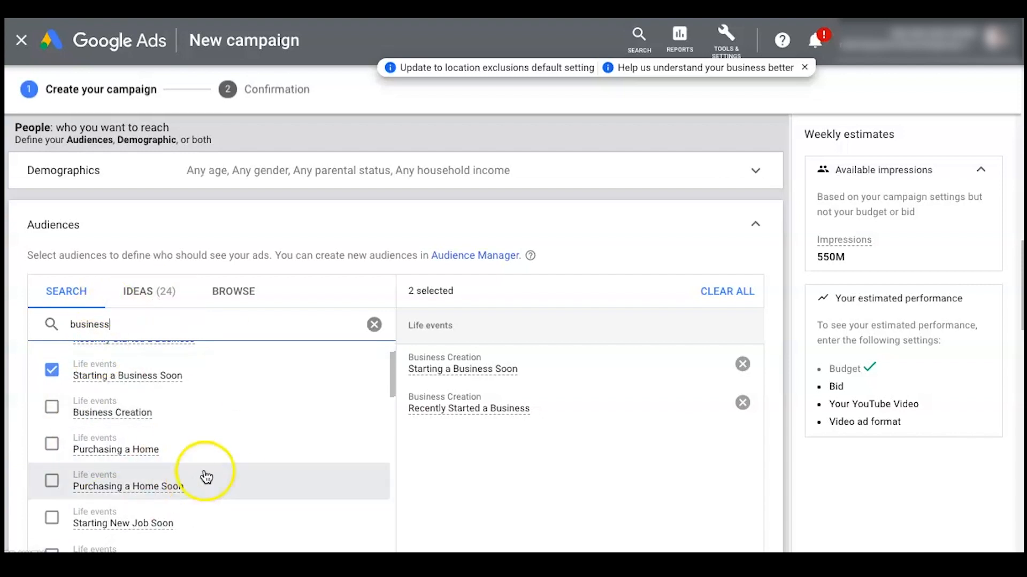
scroll(206, 477, "up", 3)
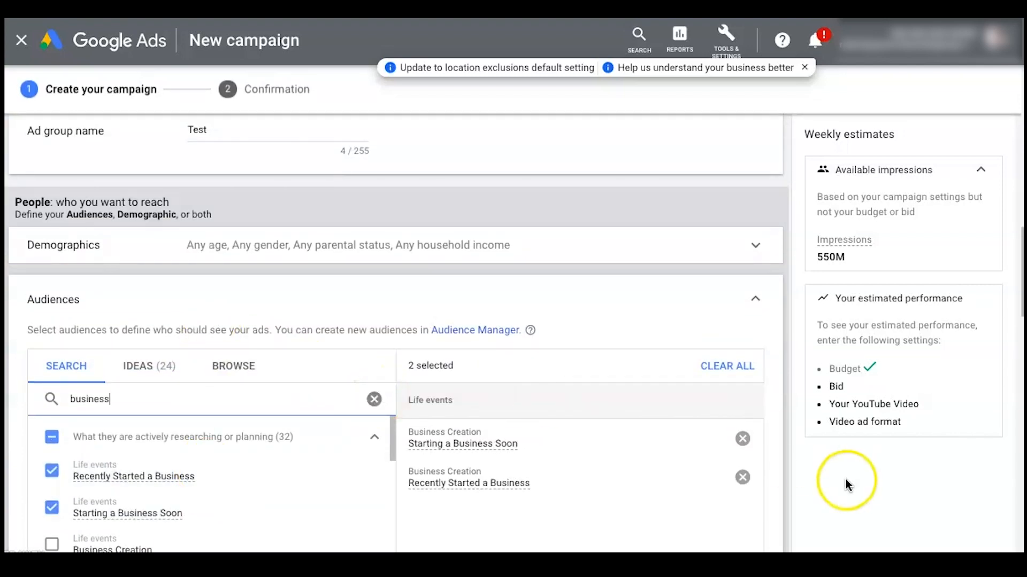
left_click(727, 366)
left_click(755, 299)
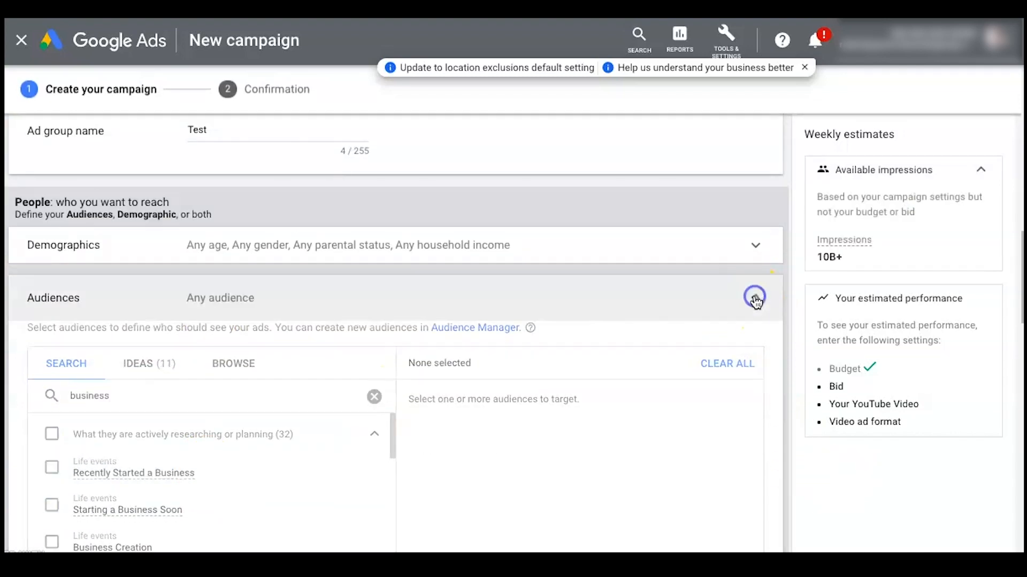
Try the keywords "business" and "starting a business" for the ad group, and clear the keyword list.
scroll(201, 442, "down", 3)
left_click(143, 368)
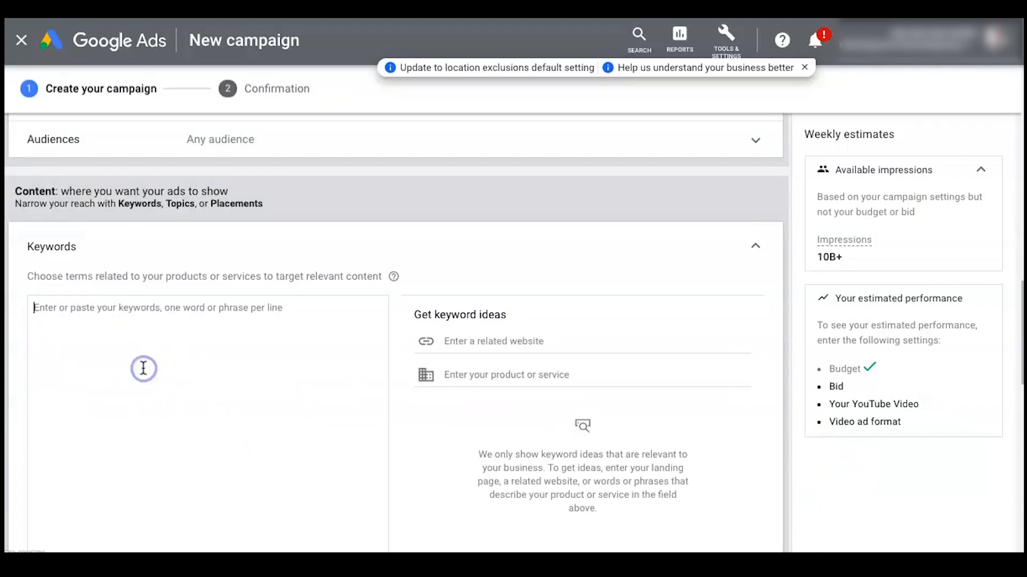
type("business")
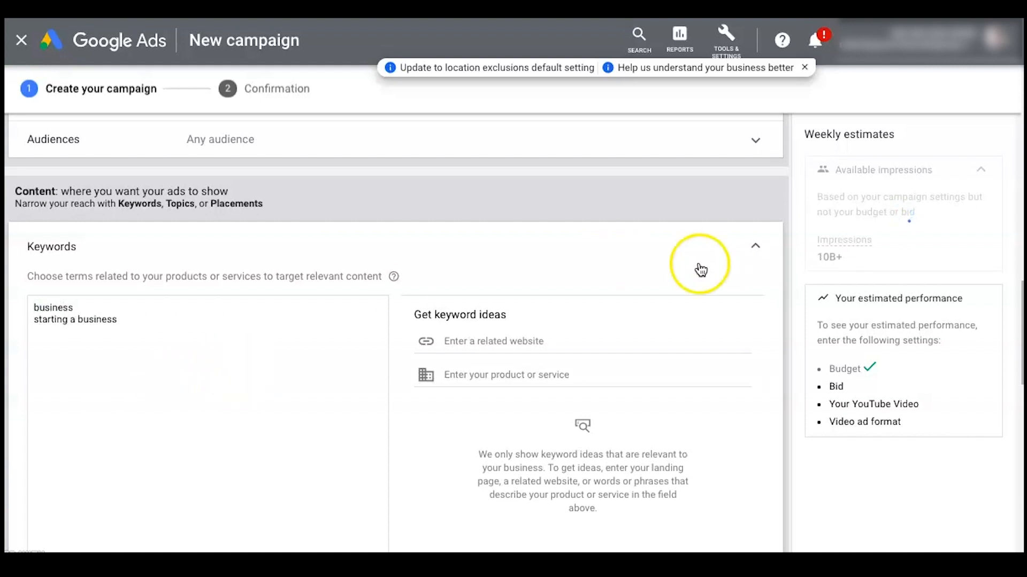
key("ctrl+a")
key("BackSpace")
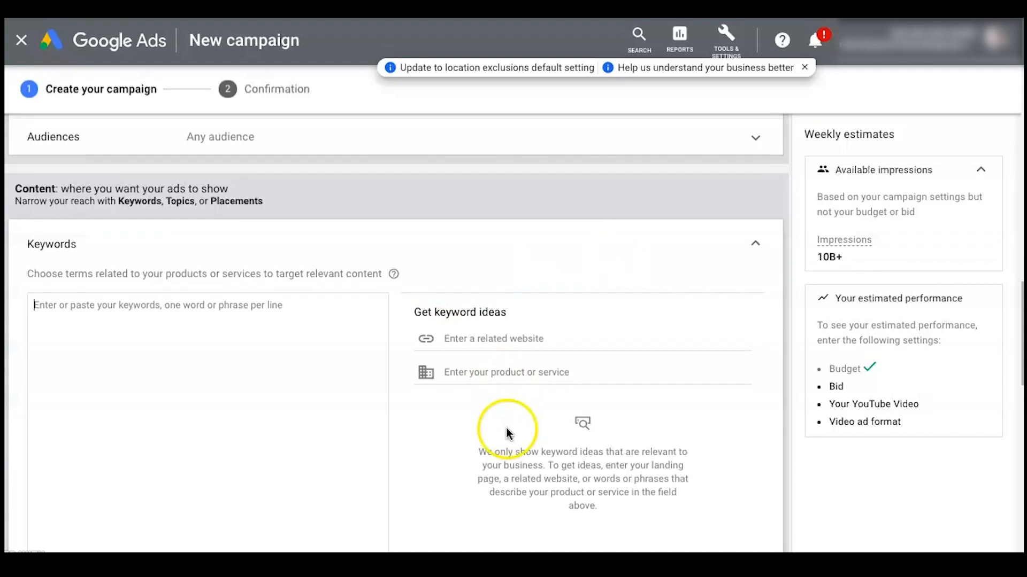
Enter "test", "test 1" and "test 2" as the ad group's keywords, one per line.
scroll(508, 428, "down", 3)
scroll(312, 301, "up", 2)
scroll(312, 301, "up", 1)
type("b")
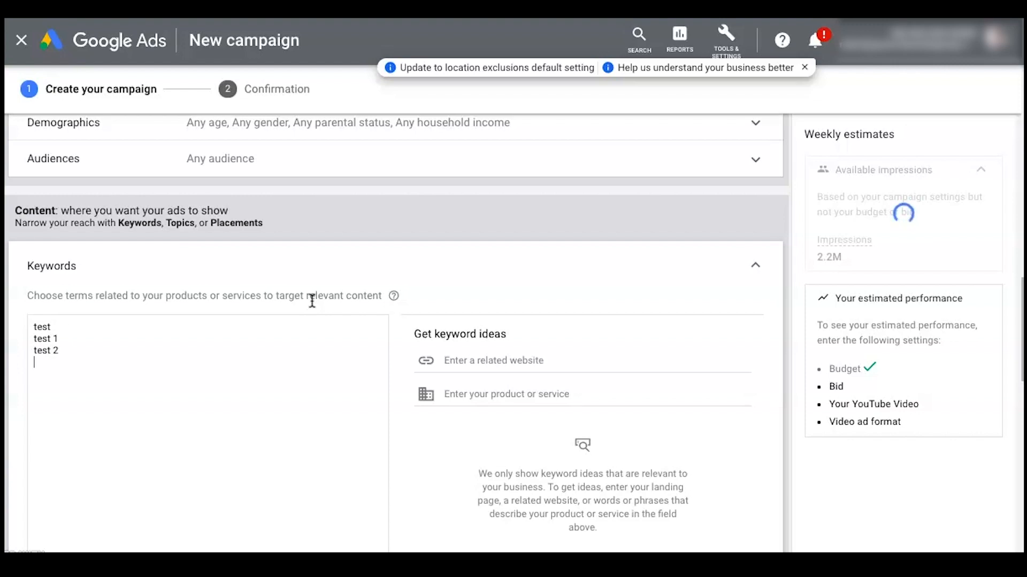
Set the ad group's maximum CPV bid to $0.25.
scroll(312, 301, "down", 6)
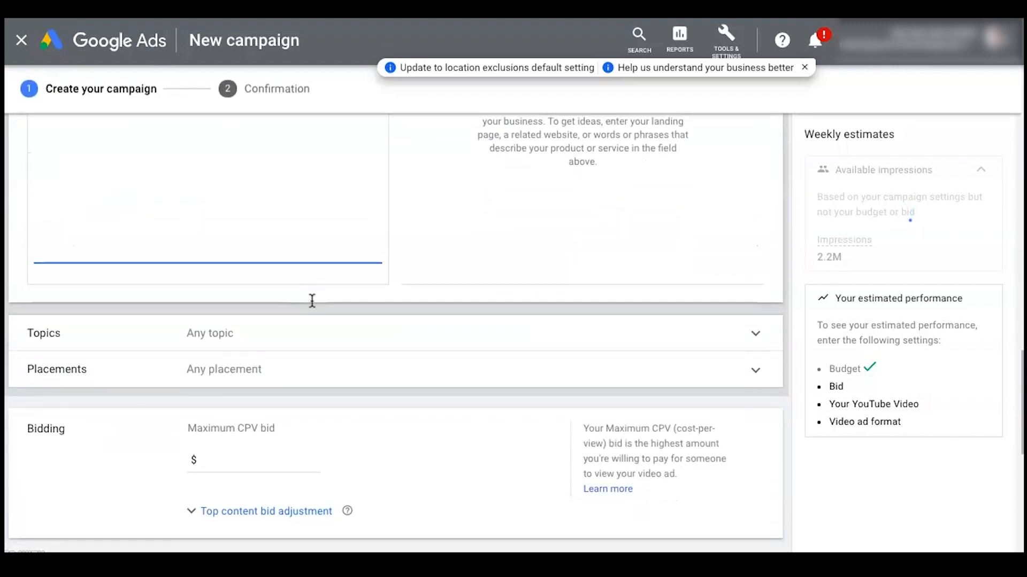
scroll(312, 301, "down", 1)
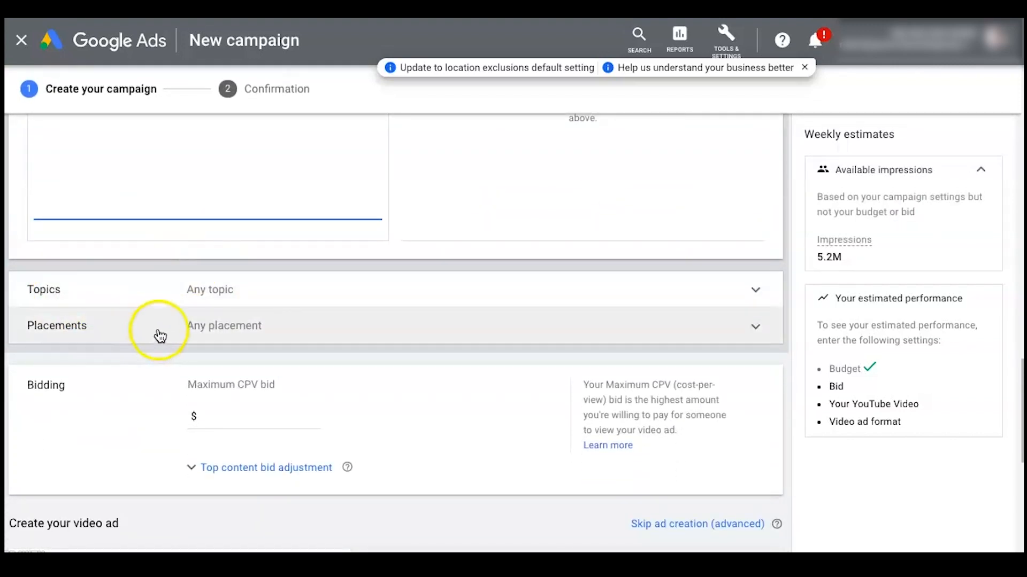
left_click(246, 419)
type("0.25")
left_click(351, 415)
Add the YouTube video "How To Get TikTok Famous" by its URL and choose the Video discovery ad format.
scroll(455, 435, "down", 2)
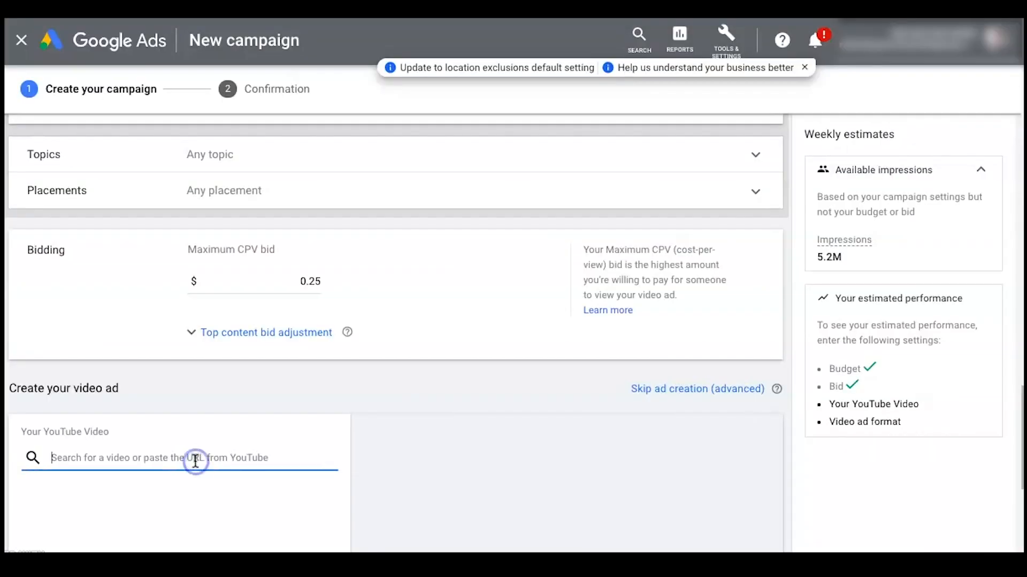
type("https://youtu.be/Pt-b9p9Fa4")
scroll(360, 406, "down", 2)
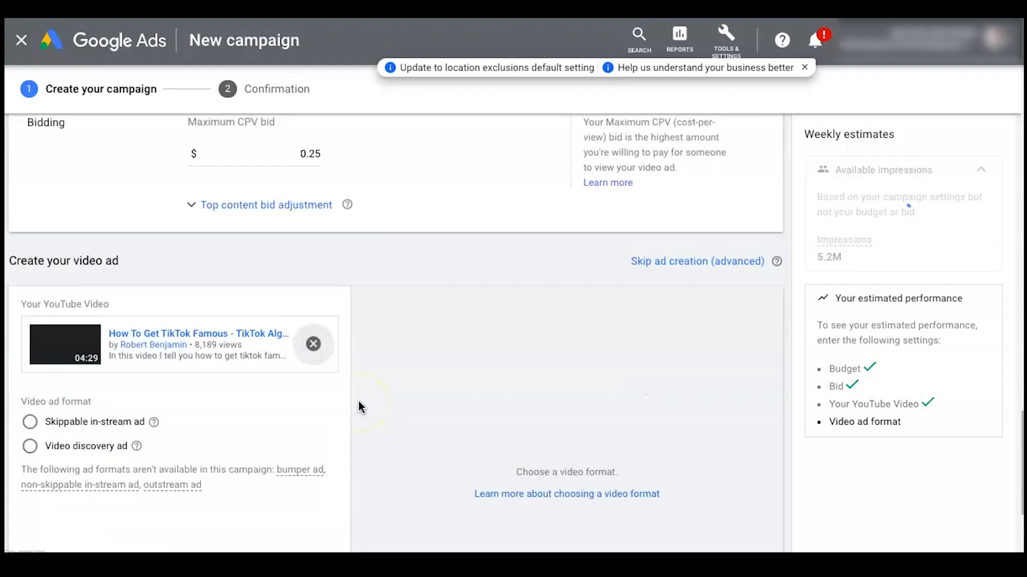
left_click(29, 446)
scroll(126, 508, "down", 1)
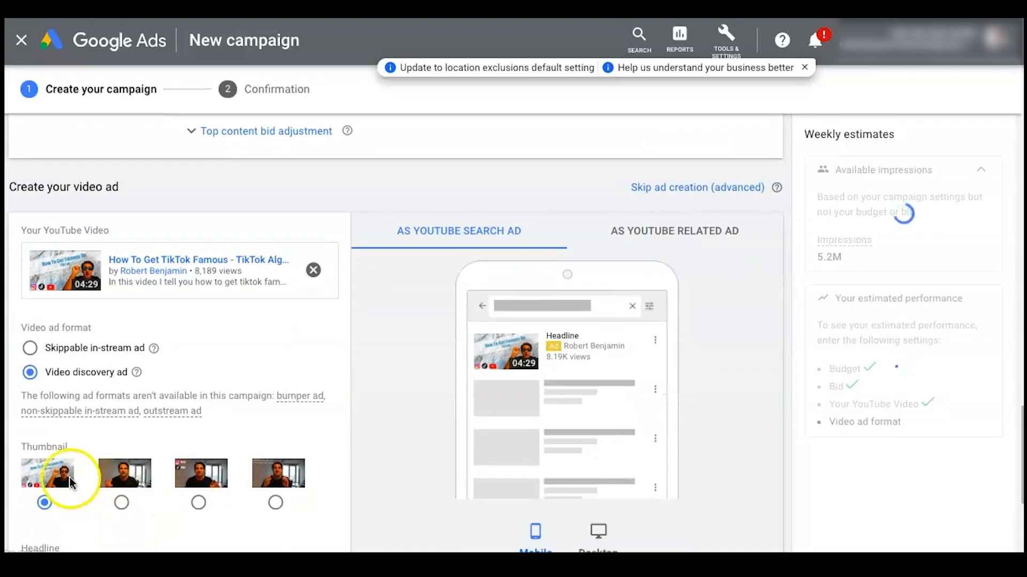
Set the video ad's headline to "Test Test Test" and check it in the YouTube search ad preview.
scroll(63, 471, "down", 2)
left_click(69, 453)
scroll(69, 455, "down", 1)
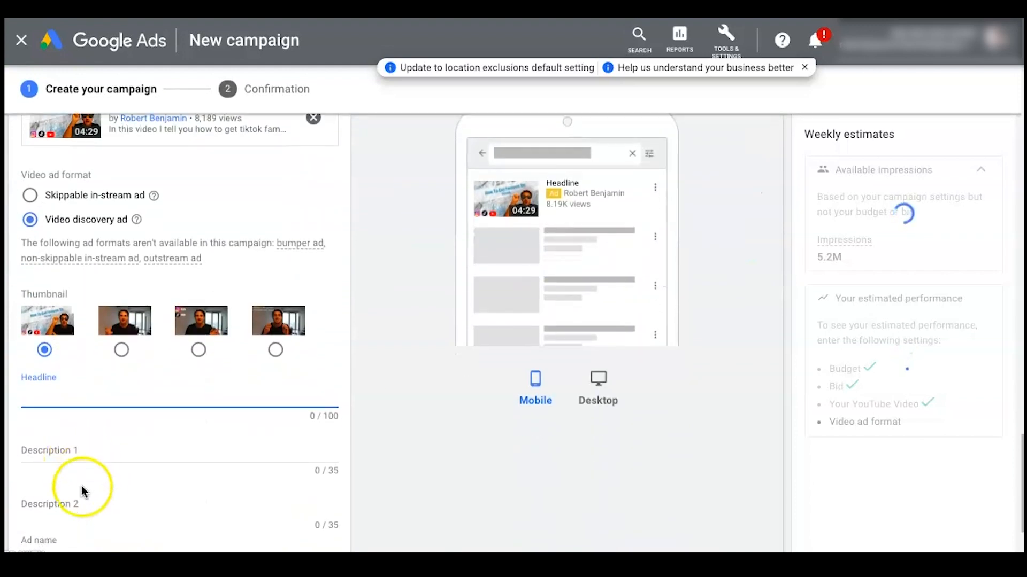
scroll(80, 481, "down", 1)
scroll(74, 507, "up", 1)
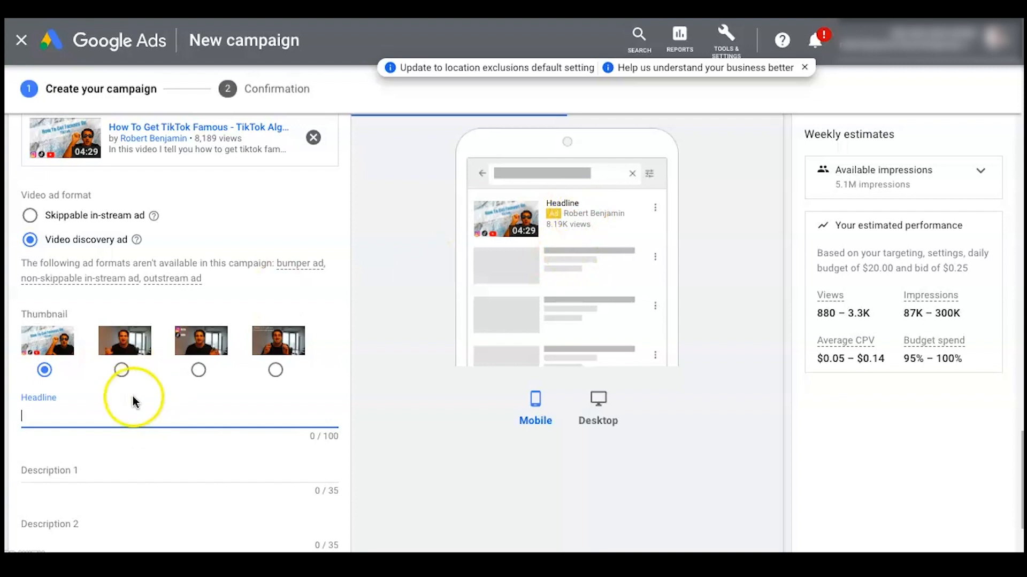
type("Test")
key("ctrl+a")
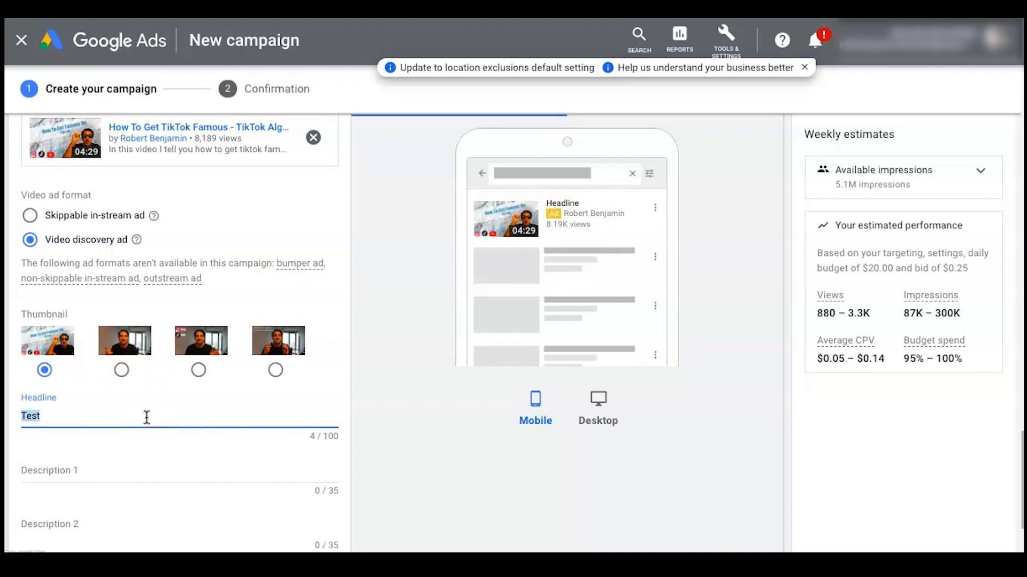
type("Test Test Test")
left_click(563, 223)
left_click_drag(554, 204, 586, 207)
left_click(586, 207)
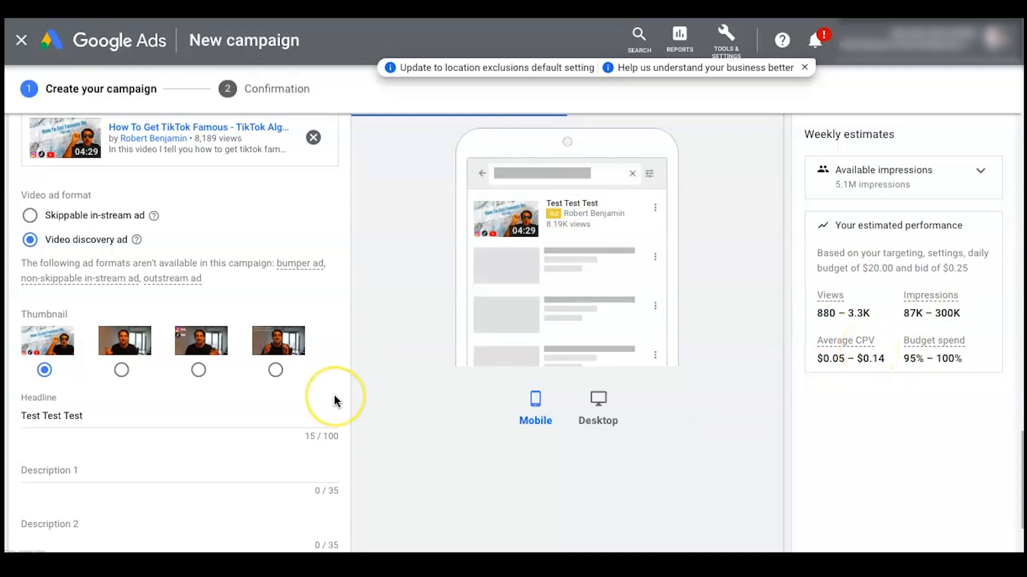
Review the video ad settings and the campaign's estimated weekly performance, especially the views estimate.
scroll(334, 399, "up", 4)
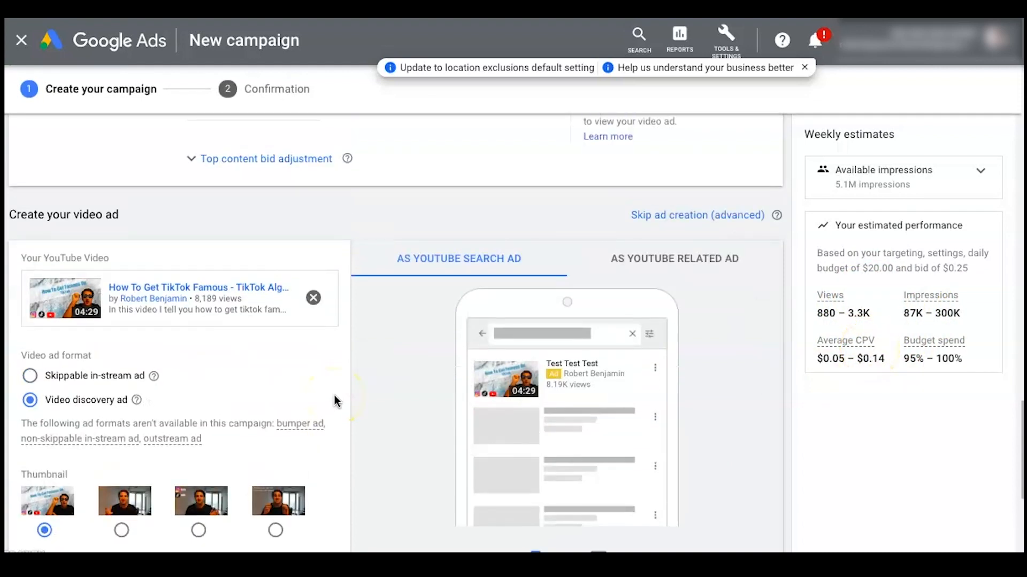
scroll(335, 399, "down", 8)
scroll(335, 396, "down", 1)
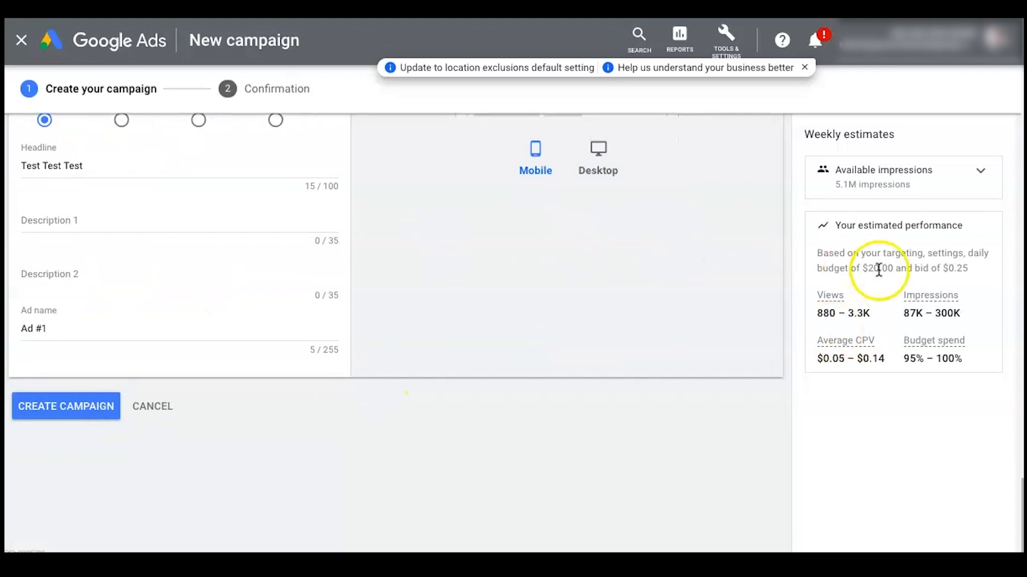
left_click_drag(839, 311, 856, 316)
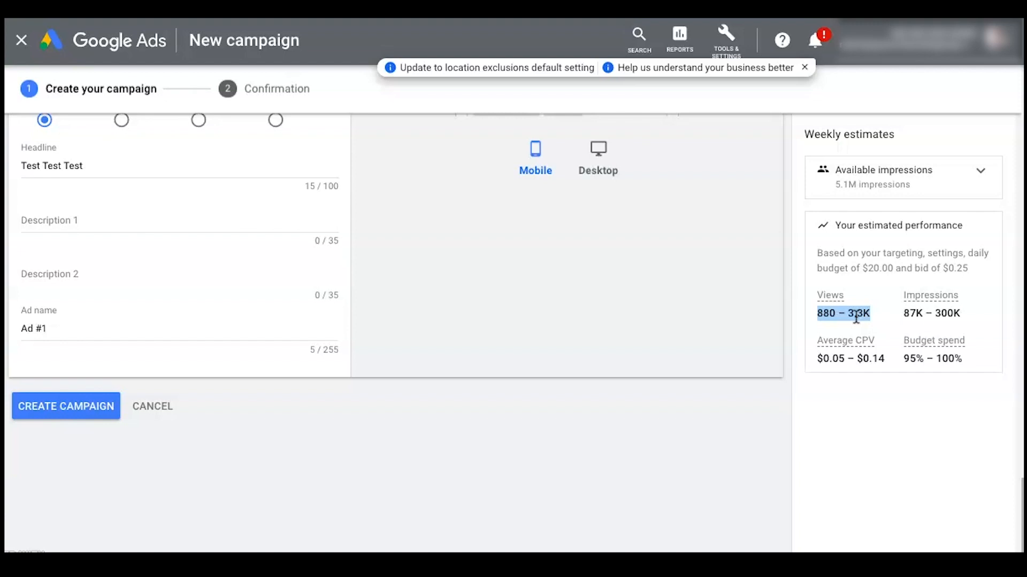
scroll(623, 385, "up", 3)
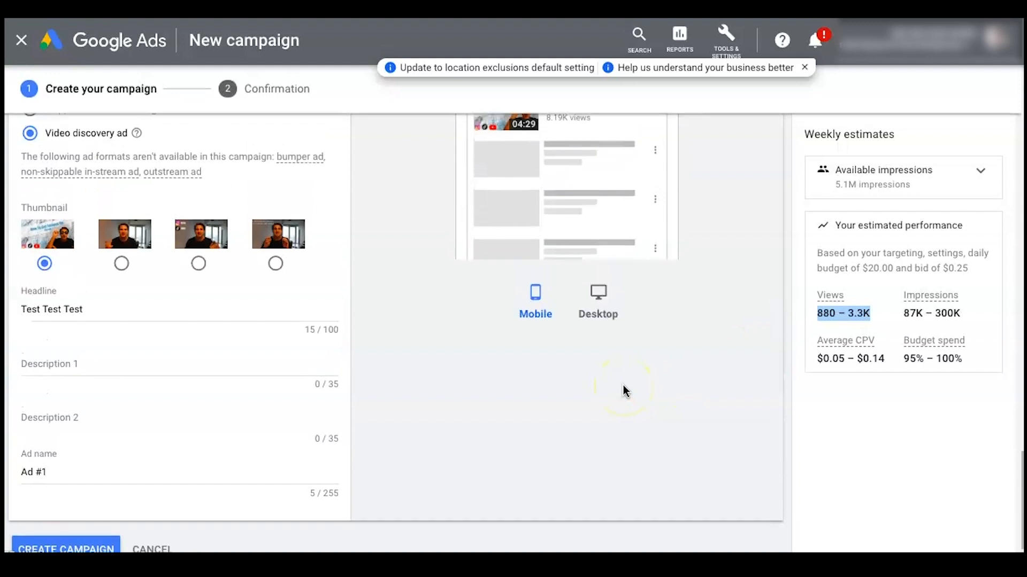
scroll(623, 389, "up", 2)
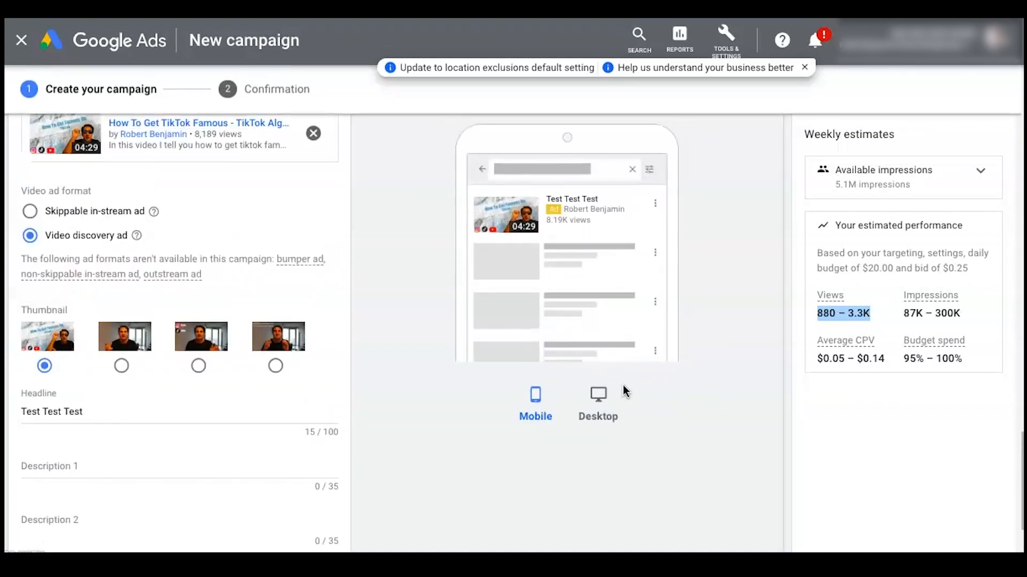